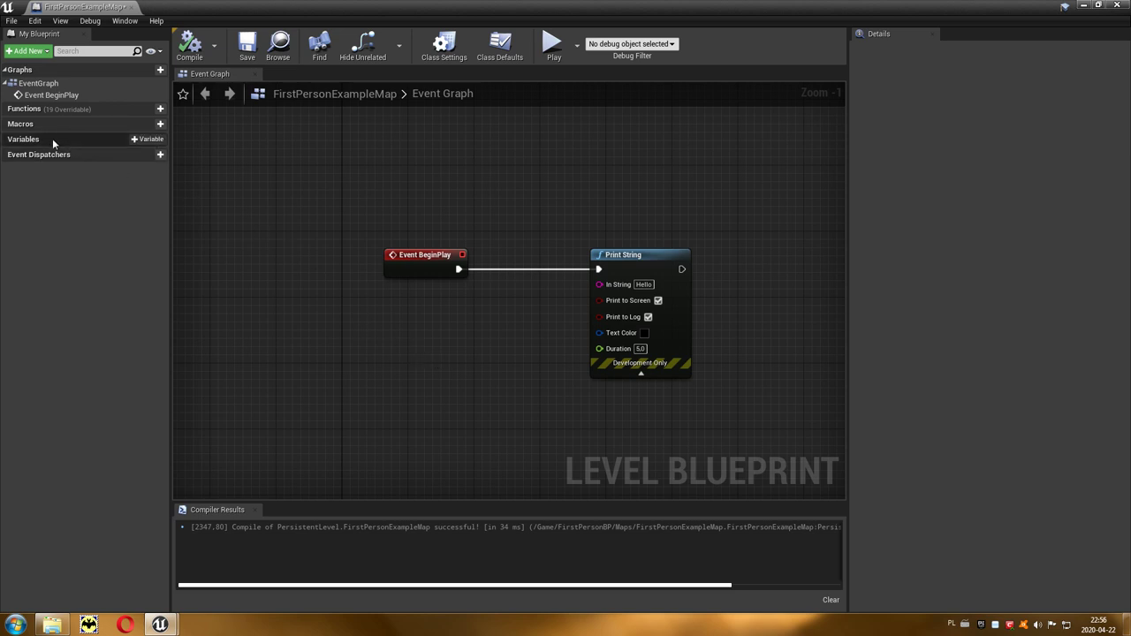
Step: Create a variable named wektor, set its type to Vector, and compile the blueprint
click(146, 140)
text(wektor)
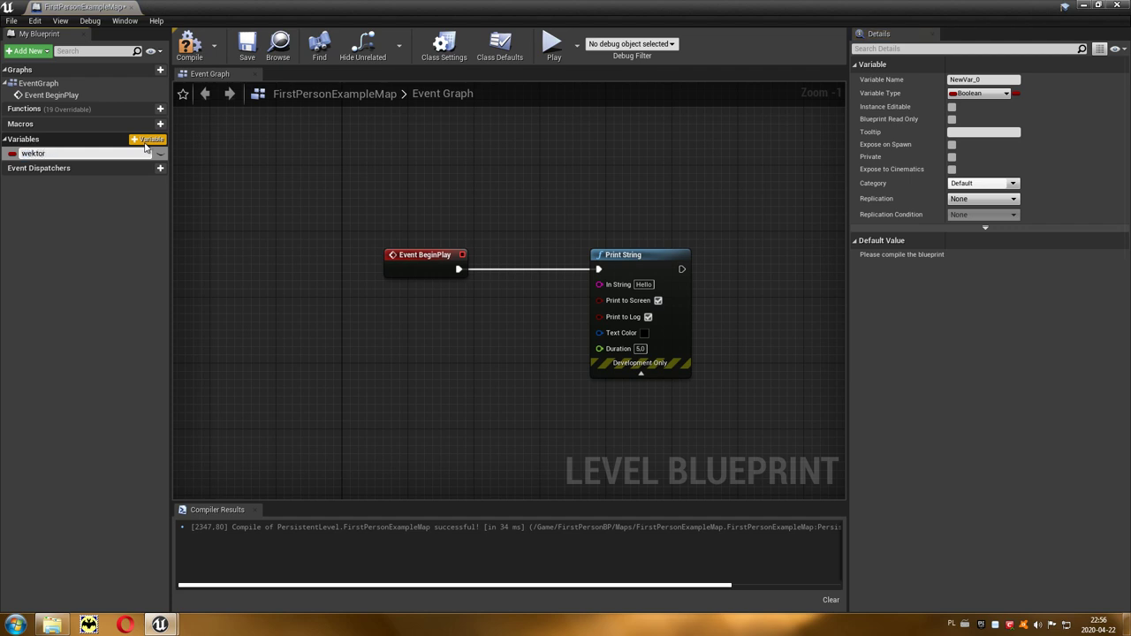
key(Return)
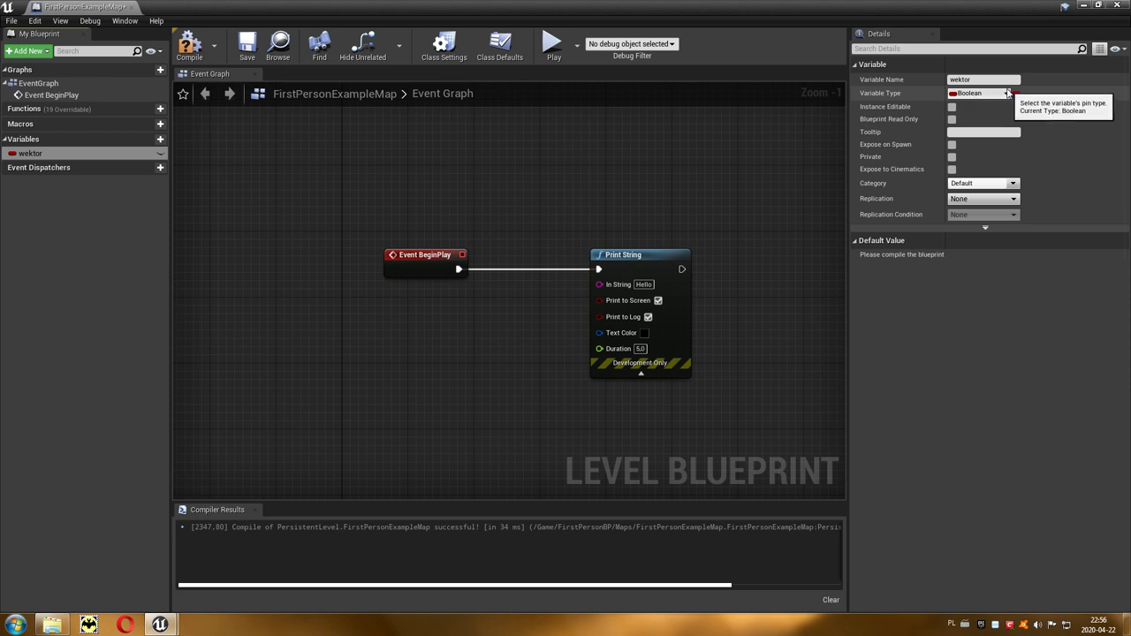
click(1007, 93)
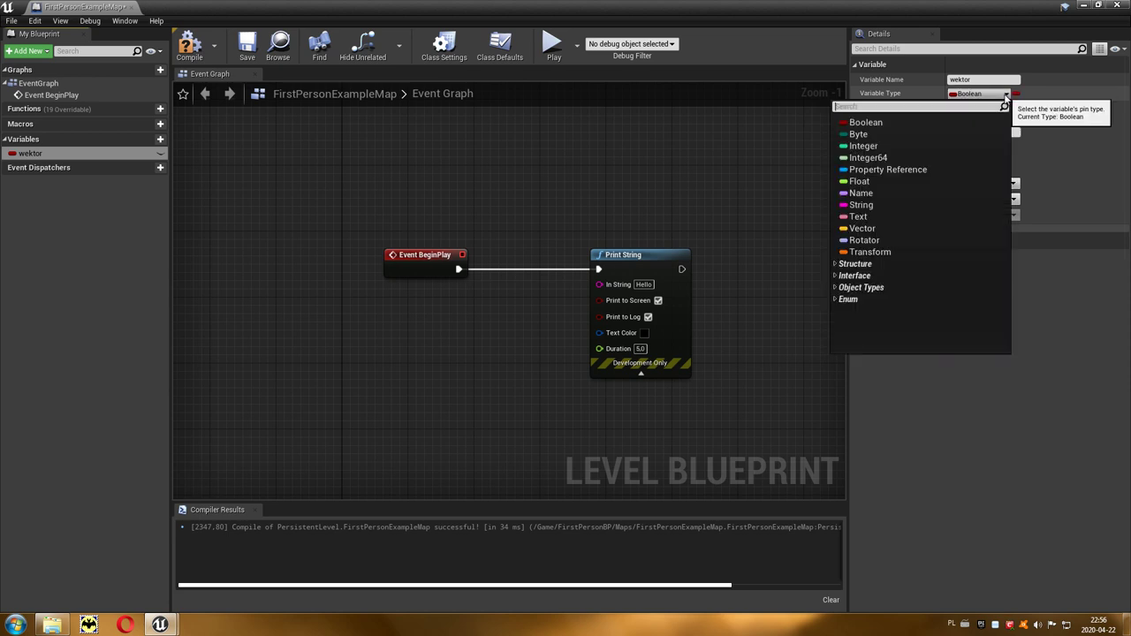
click(910, 232)
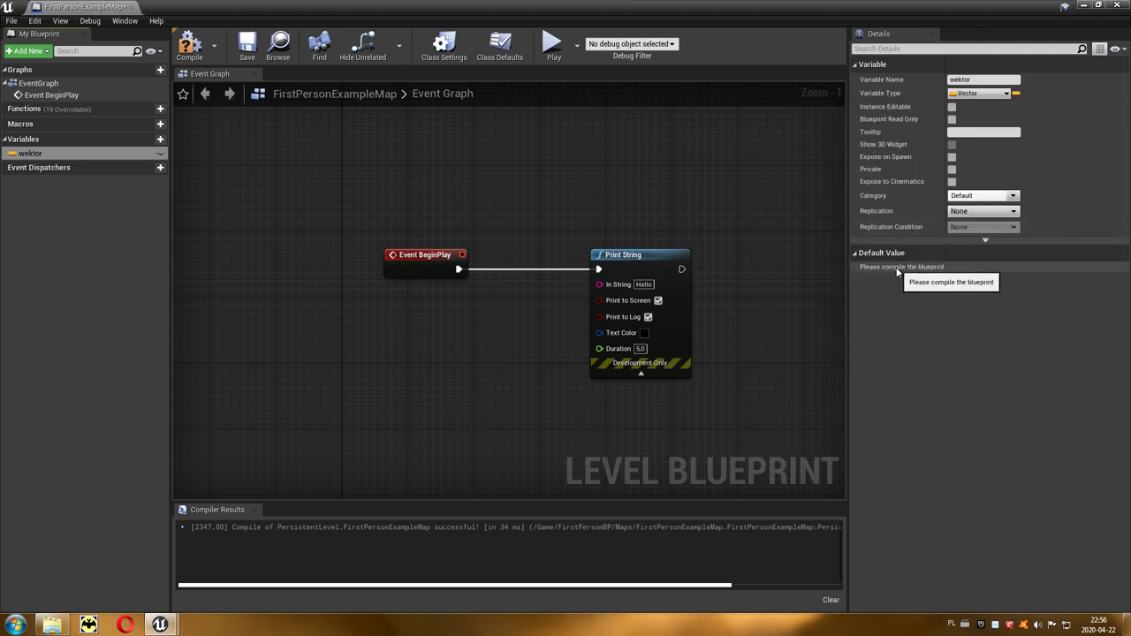
click(192, 55)
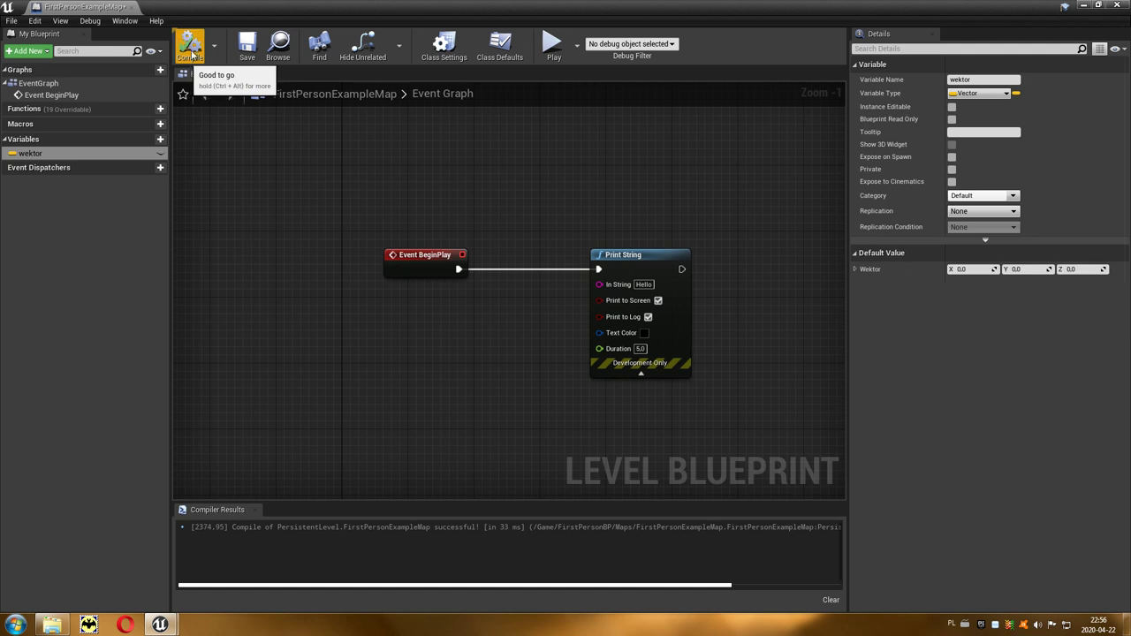
Step: Set wektor's default to X 1, Y 2, Z 3 and drag the variable into the graph
click(976, 269)
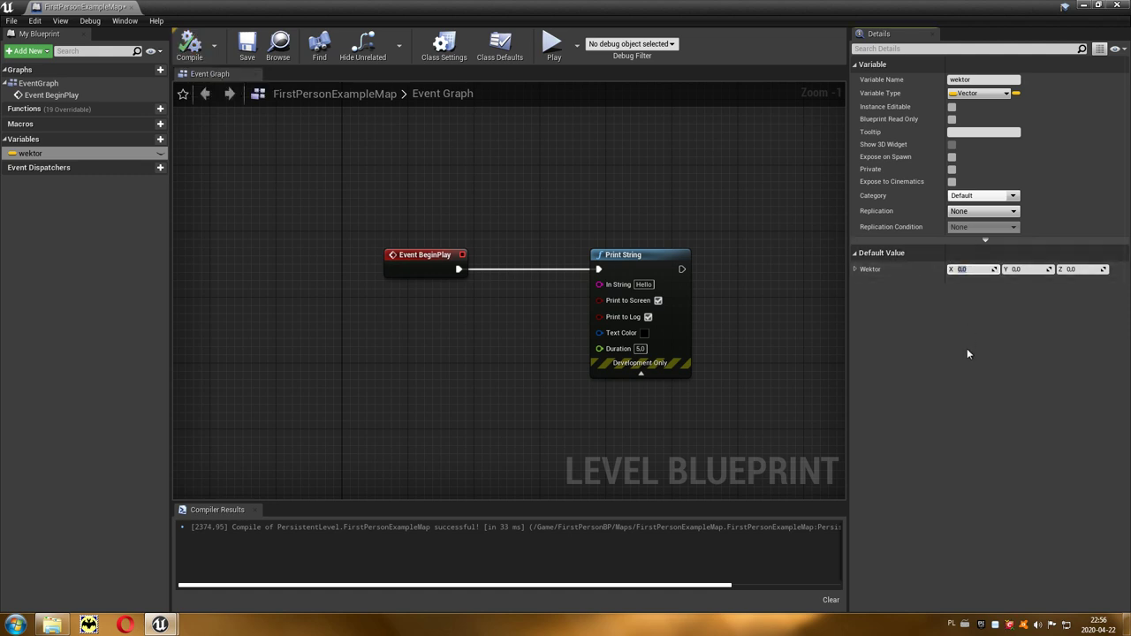
text(1)
key(Tab)
text(2)
key(Tab)
text(3)
key(Return)
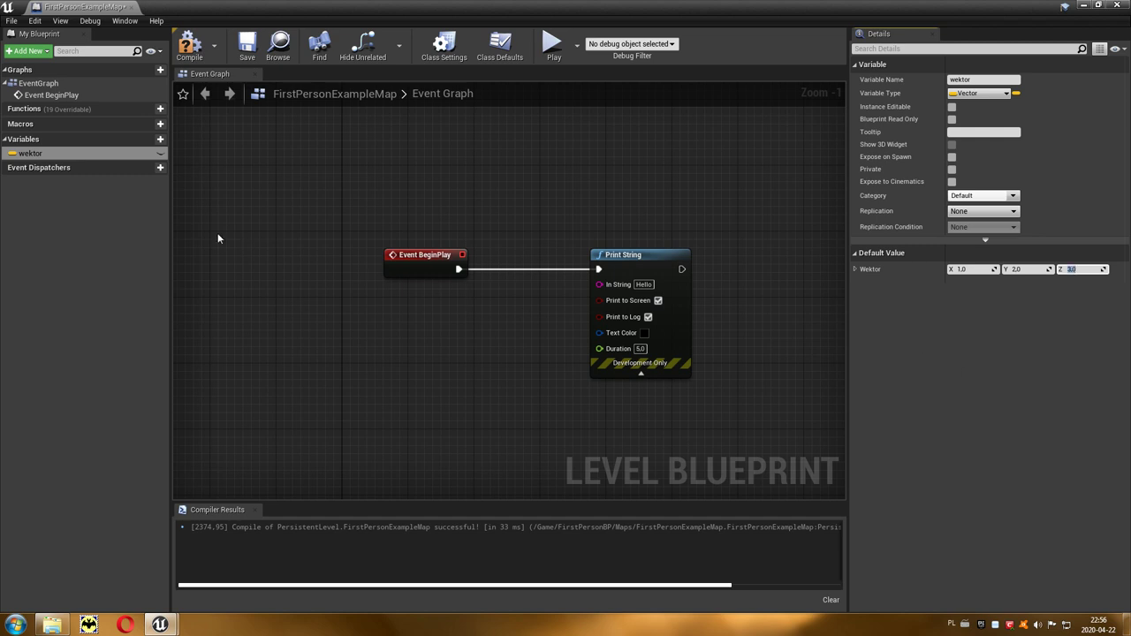
drag(62, 155, 448, 332)
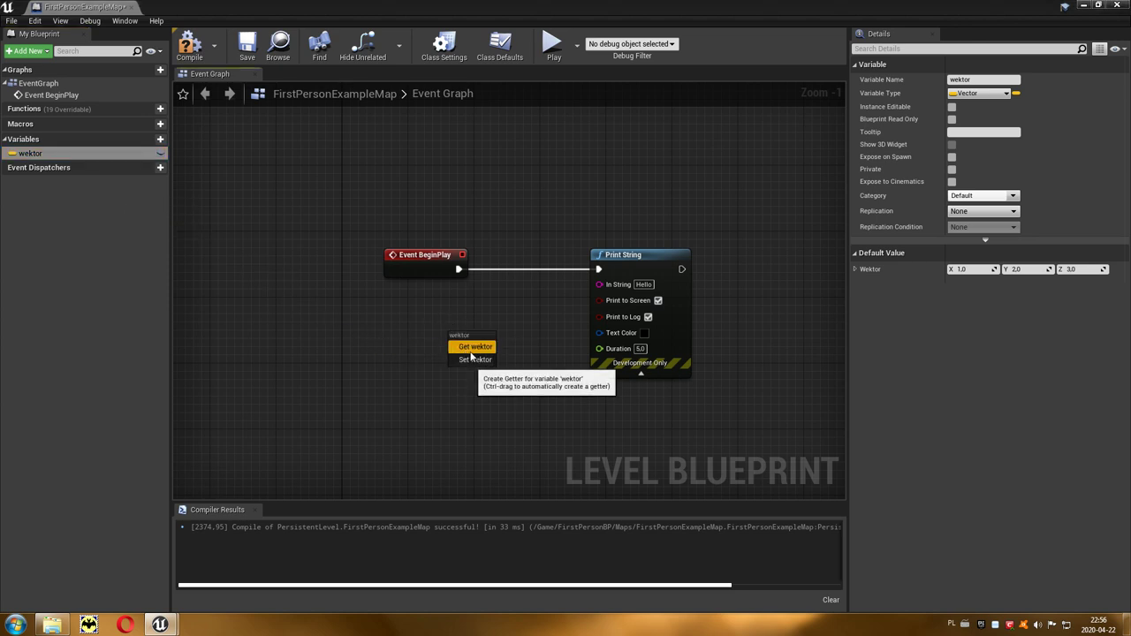
Step: Add a Get wektor node, connect it to Print String's In String, and compile
click(471, 352)
mouse_move(468, 349)
mouse_down()
mouse_move(413, 315)
mouse_move(600, 287)
mouse_up()
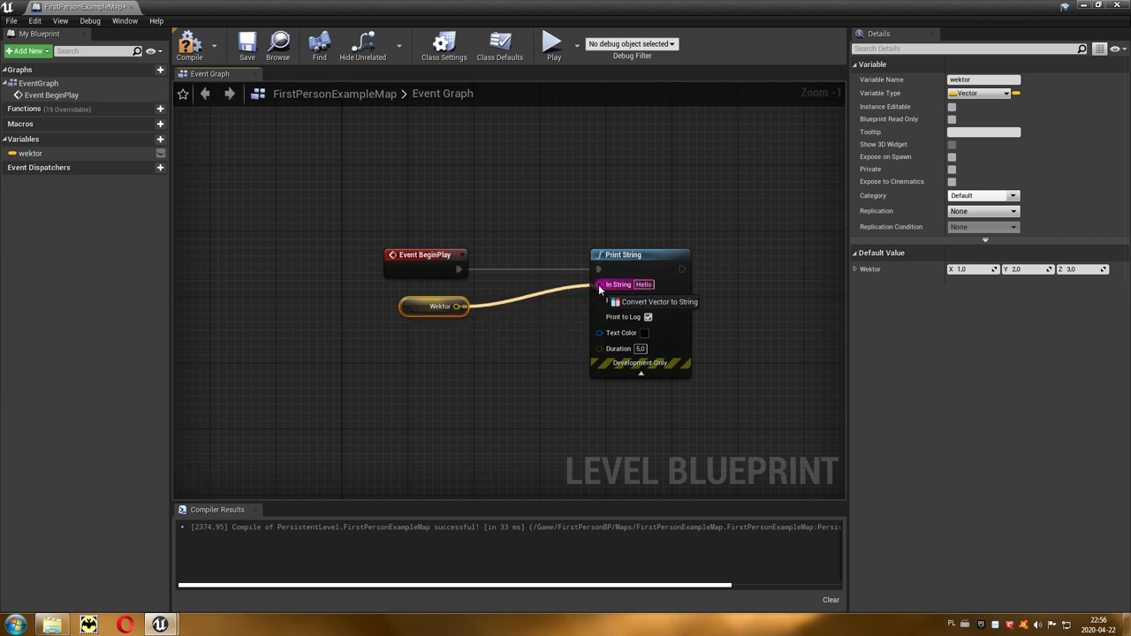
drag(599, 288, 541, 325)
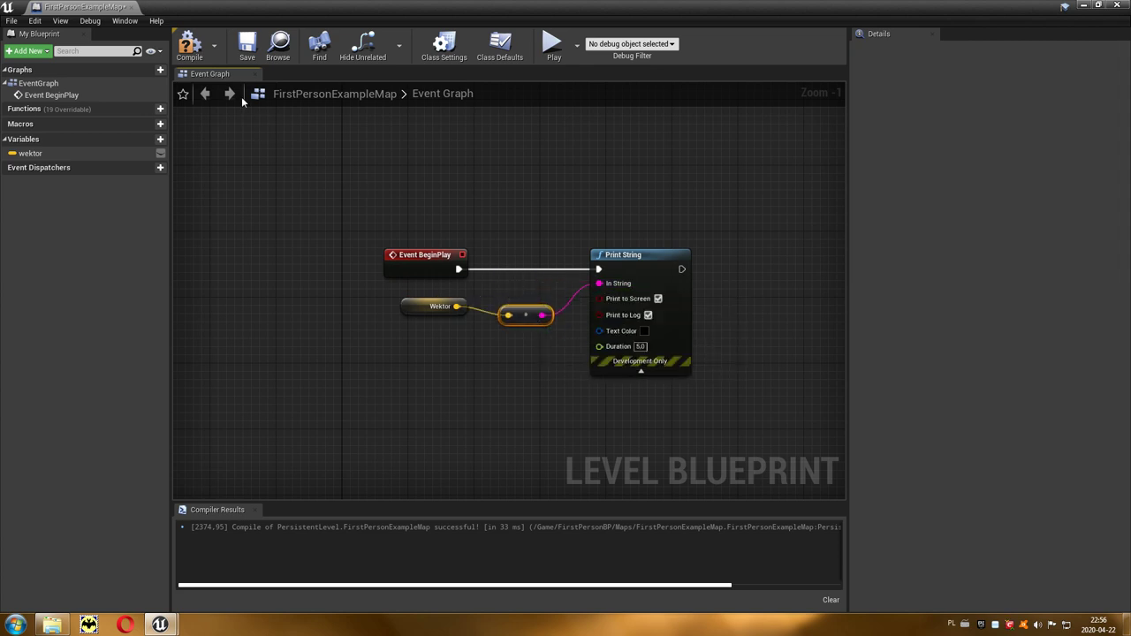
click(189, 44)
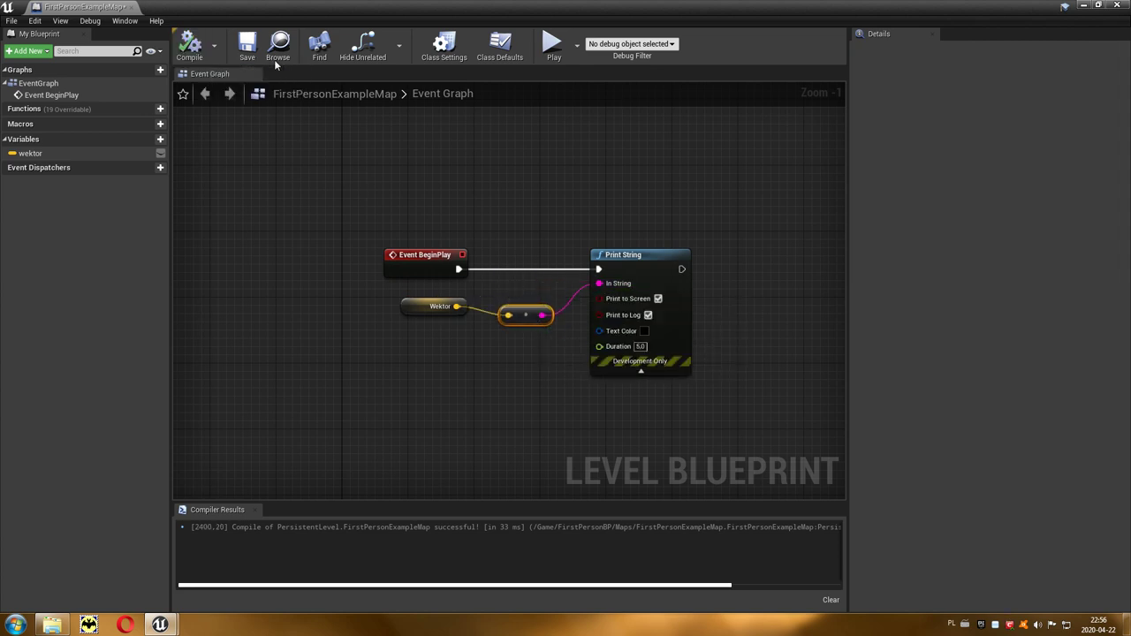
Step: Play-test the level to see the printed vector, then return to the Level Blueprint and add a macro
click(1083, 7)
click(690, 53)
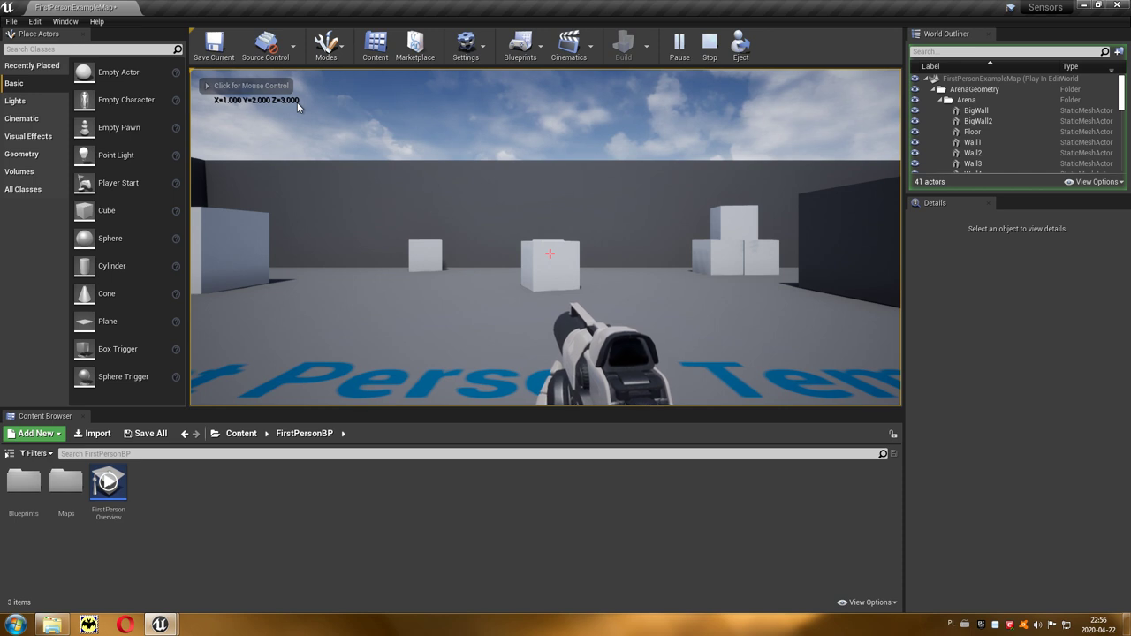
click(709, 44)
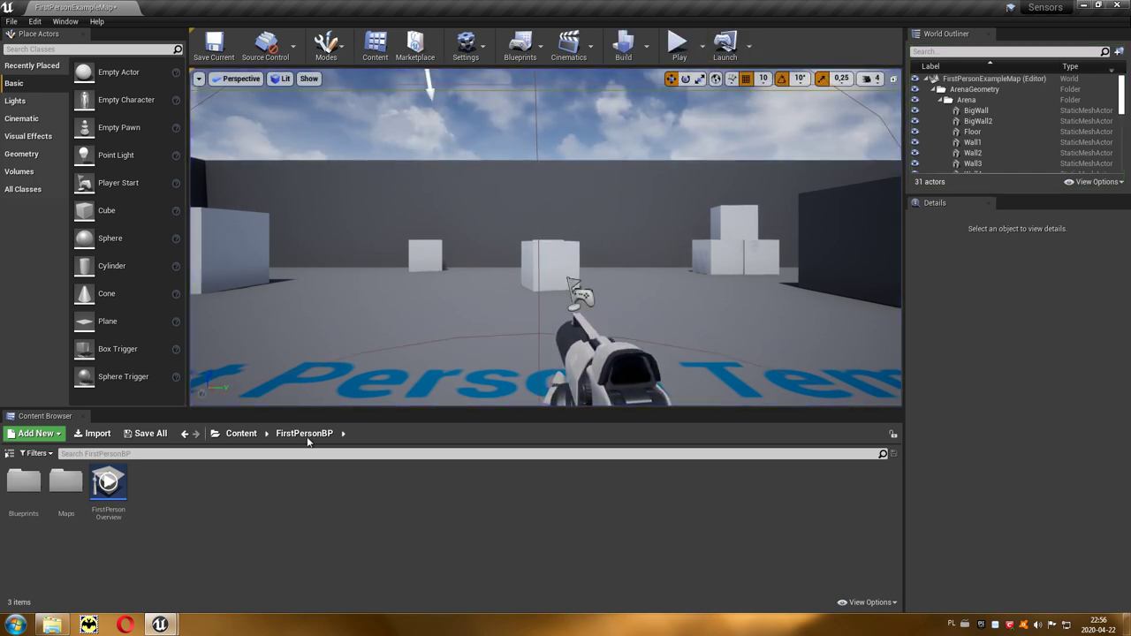
key(alt+Tab)
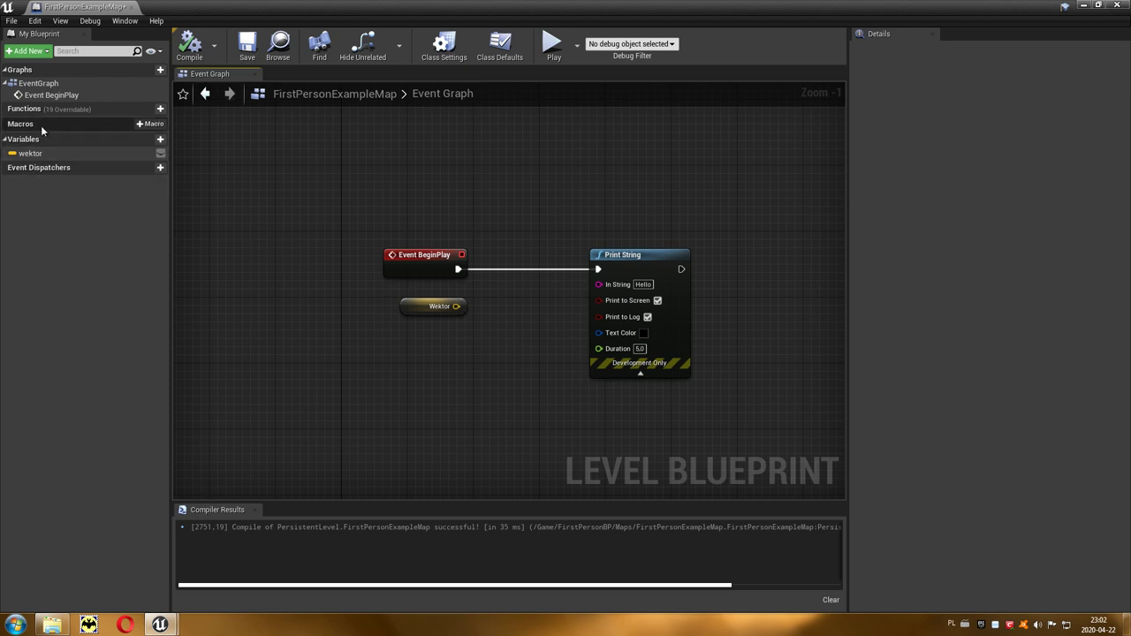
click(151, 126)
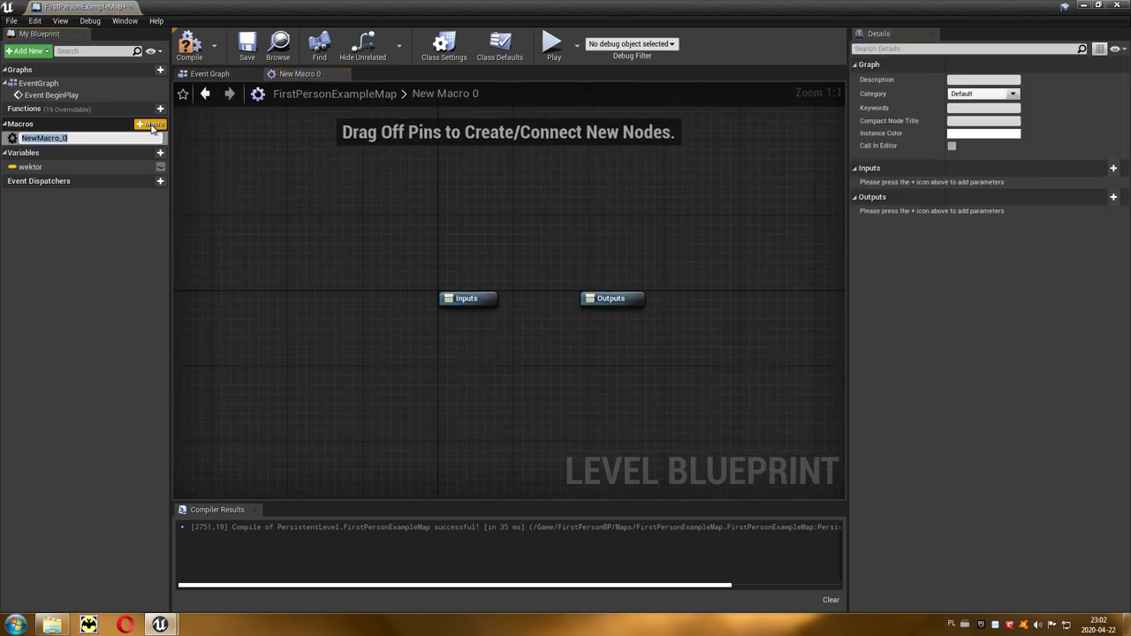
Step: Name the new macro WektorPrint and go back to the Event Graph
text(WektorPrint)
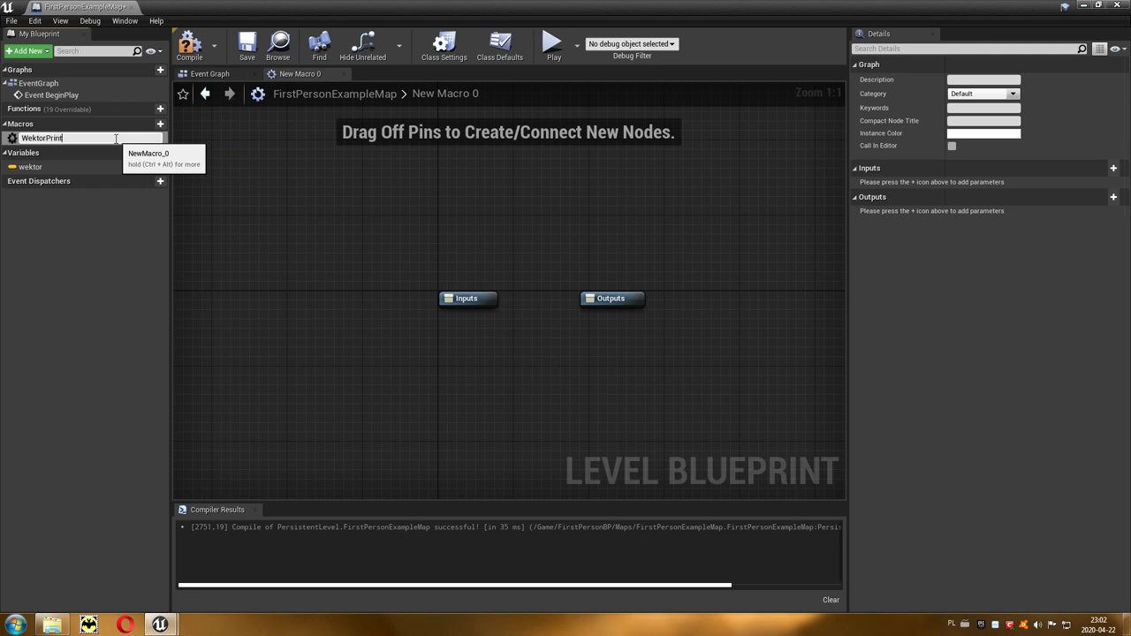
key(Return)
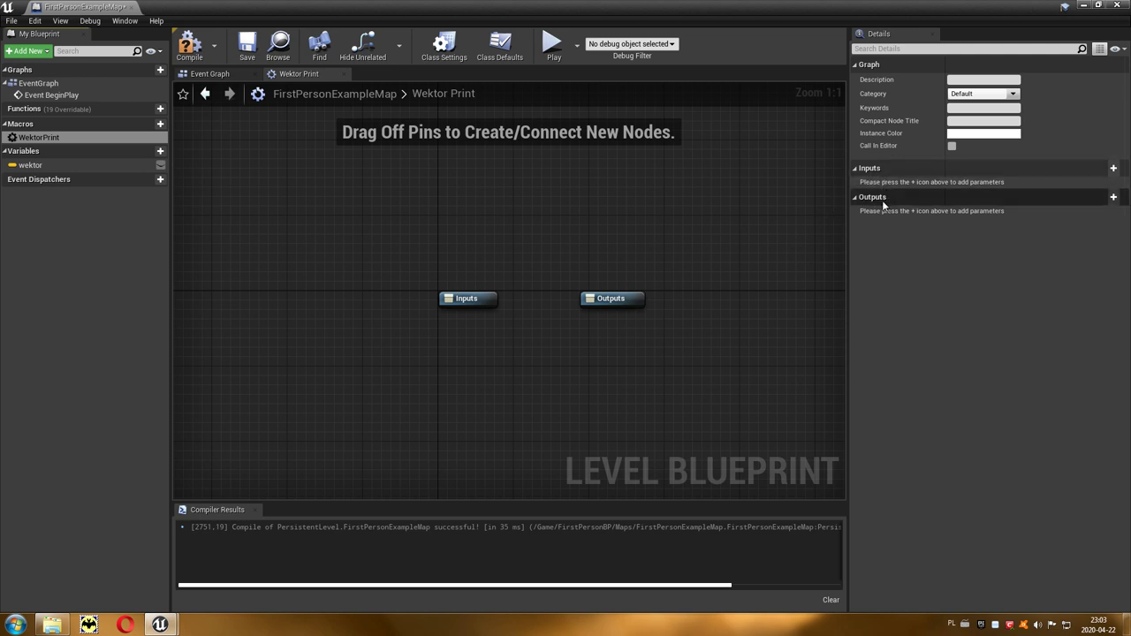
click(226, 74)
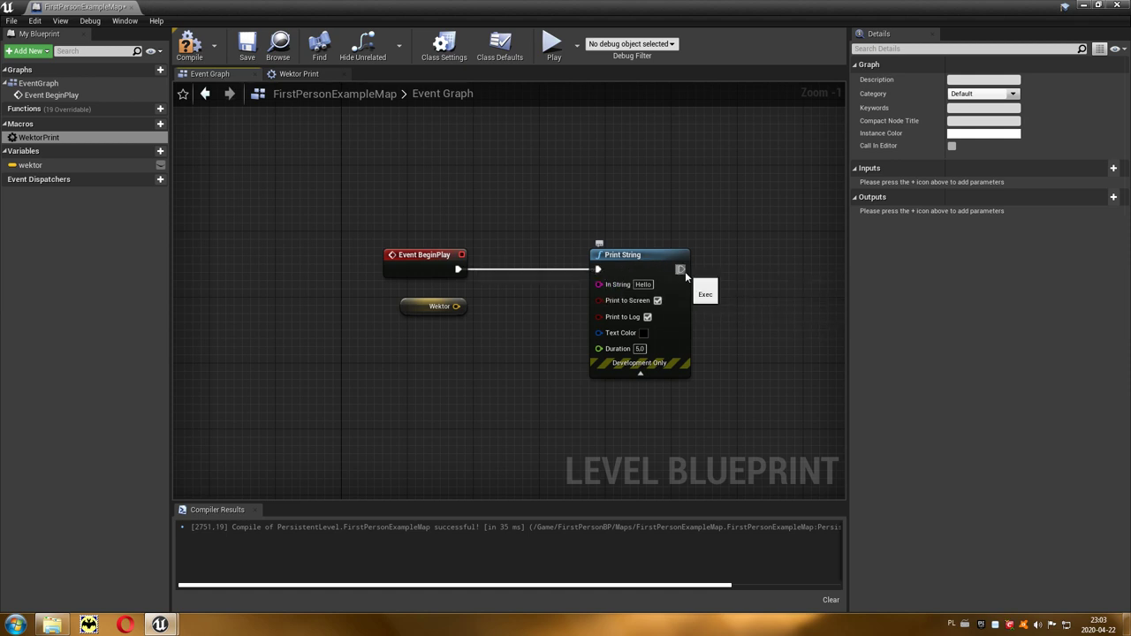
Step: In the WektorPrint macro graph, add an Exec-type input parameter
click(308, 74)
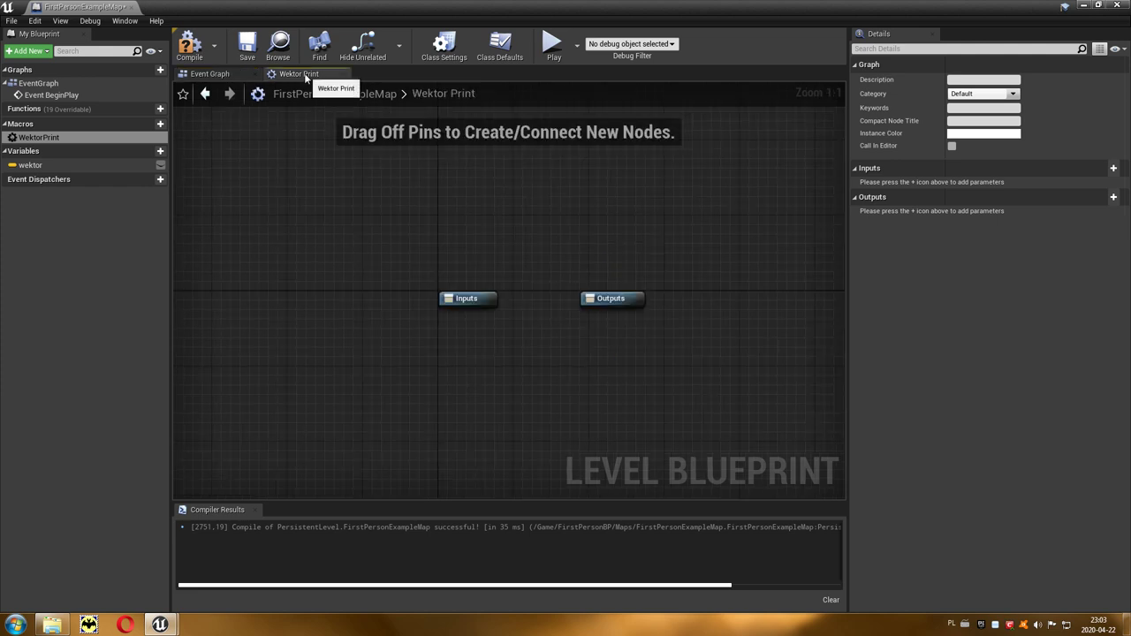
click(477, 298)
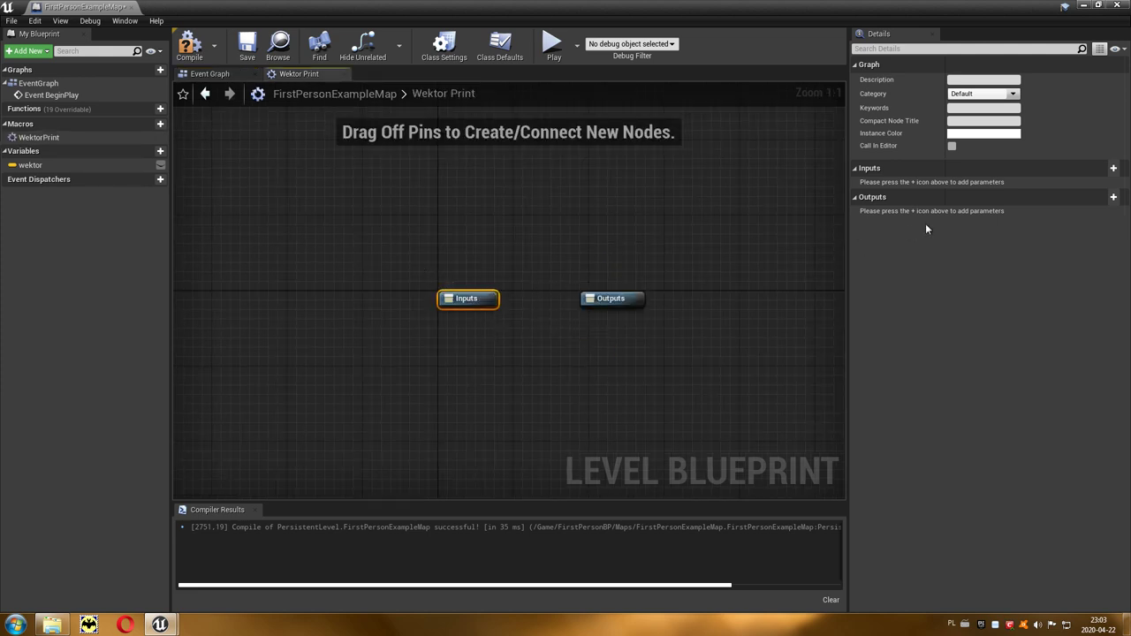
click(1100, 169)
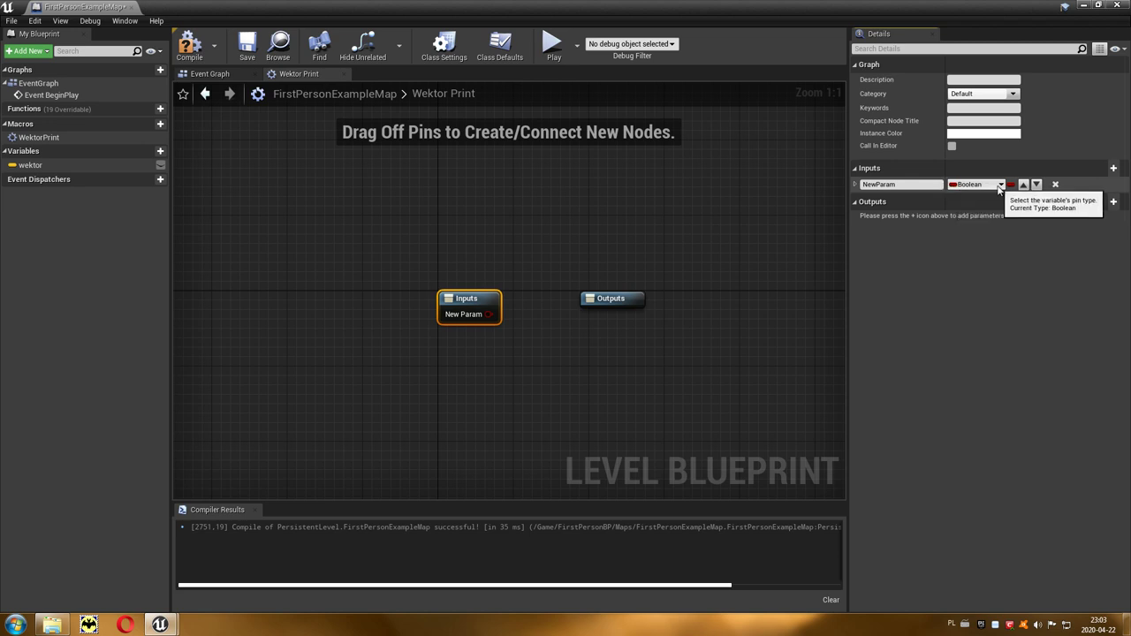
click(1001, 186)
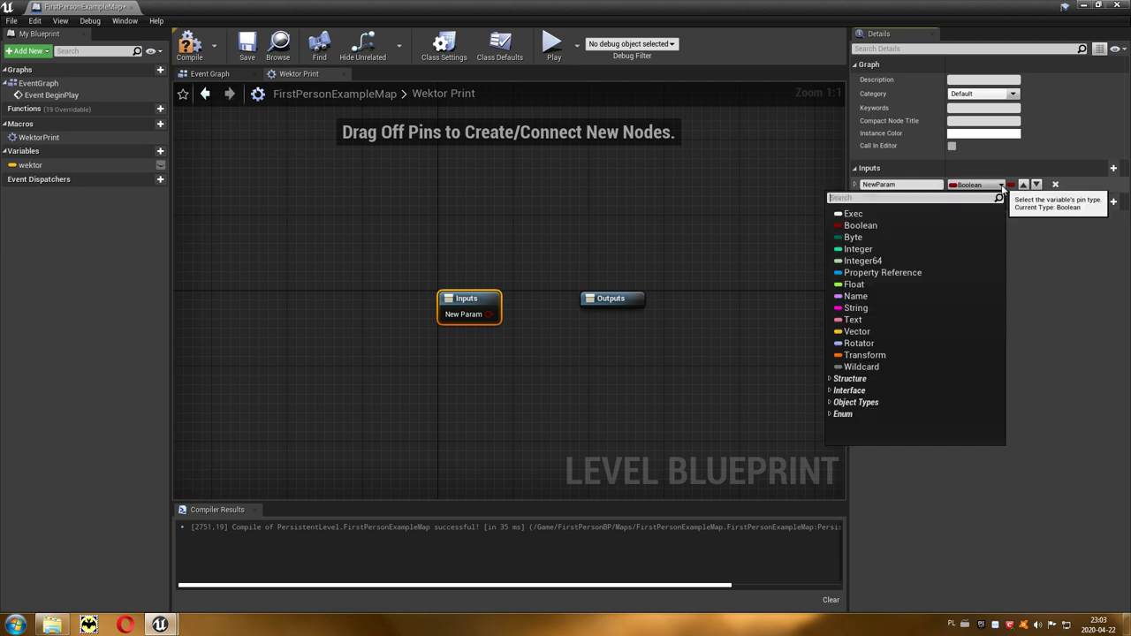
click(852, 214)
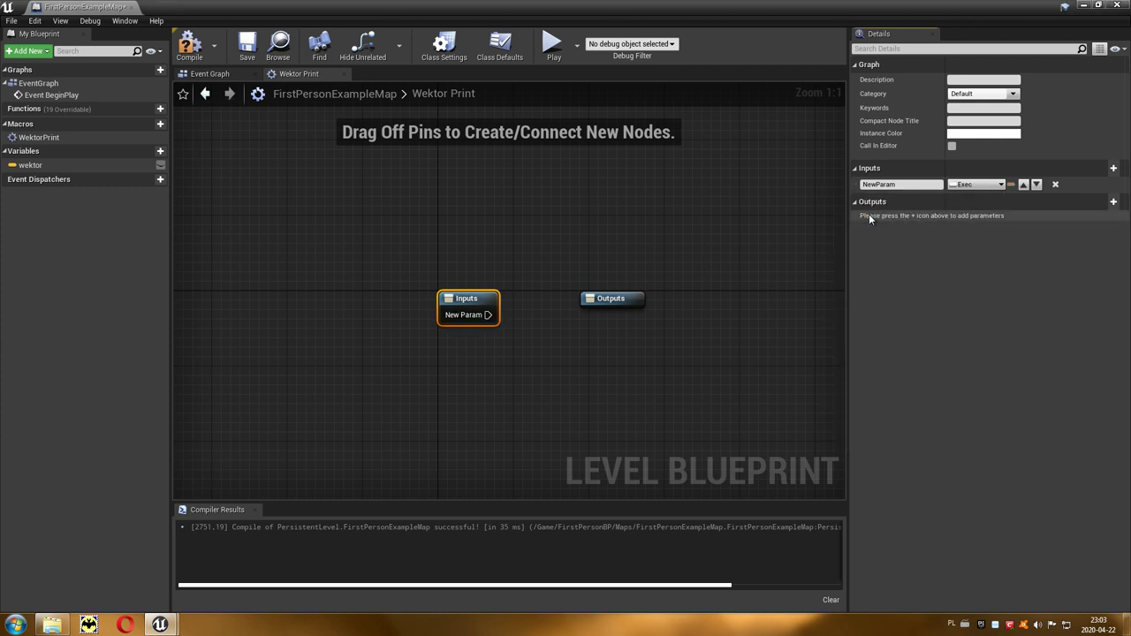
Step: Add an output parameter and name the input In and the output Out
click(1095, 209)
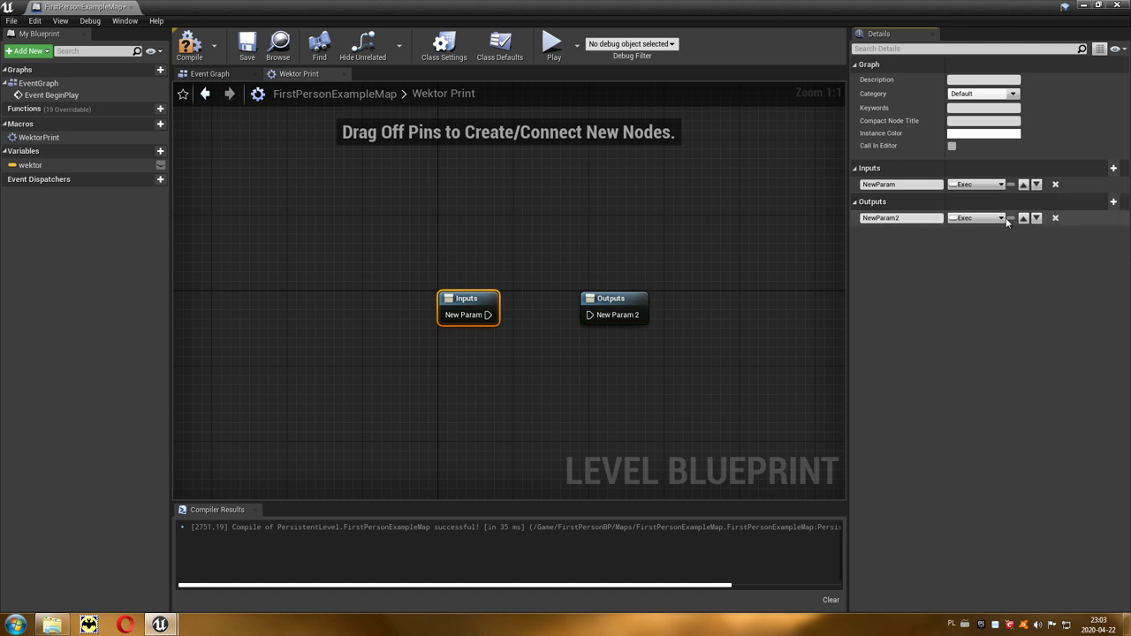
click(901, 185)
text(In)
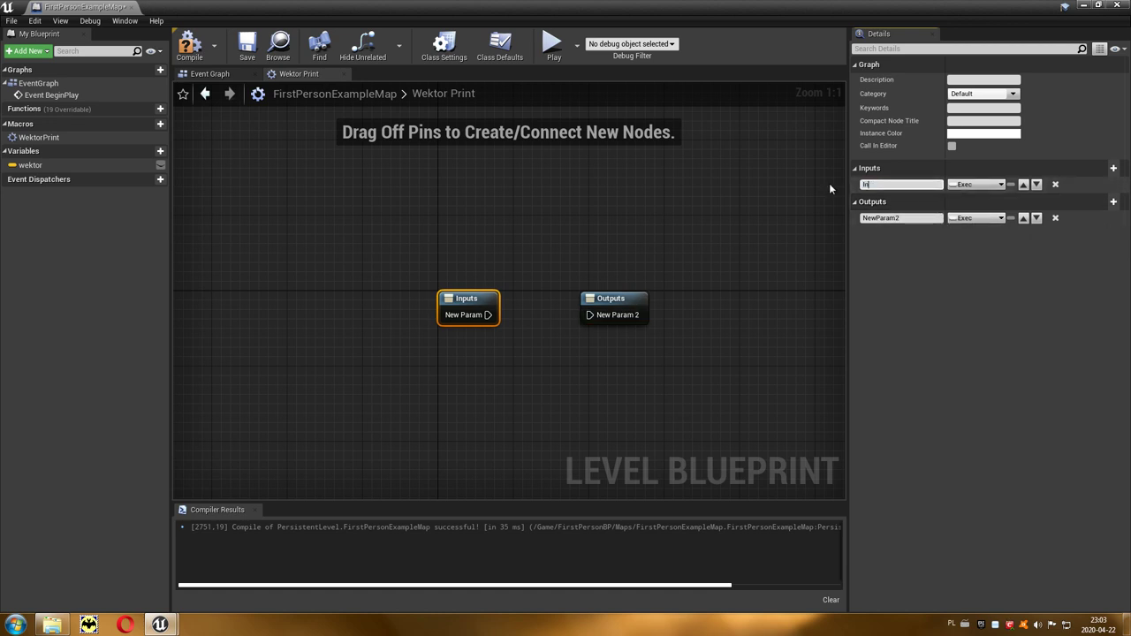
click(910, 218)
text(Out)
key(Return)
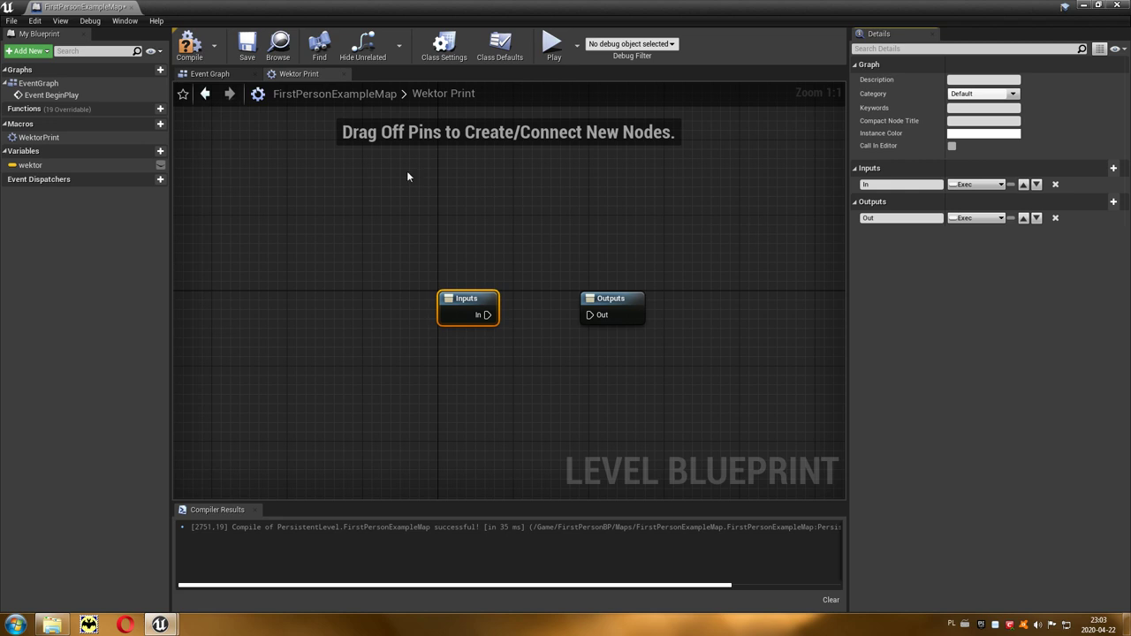
click(204, 76)
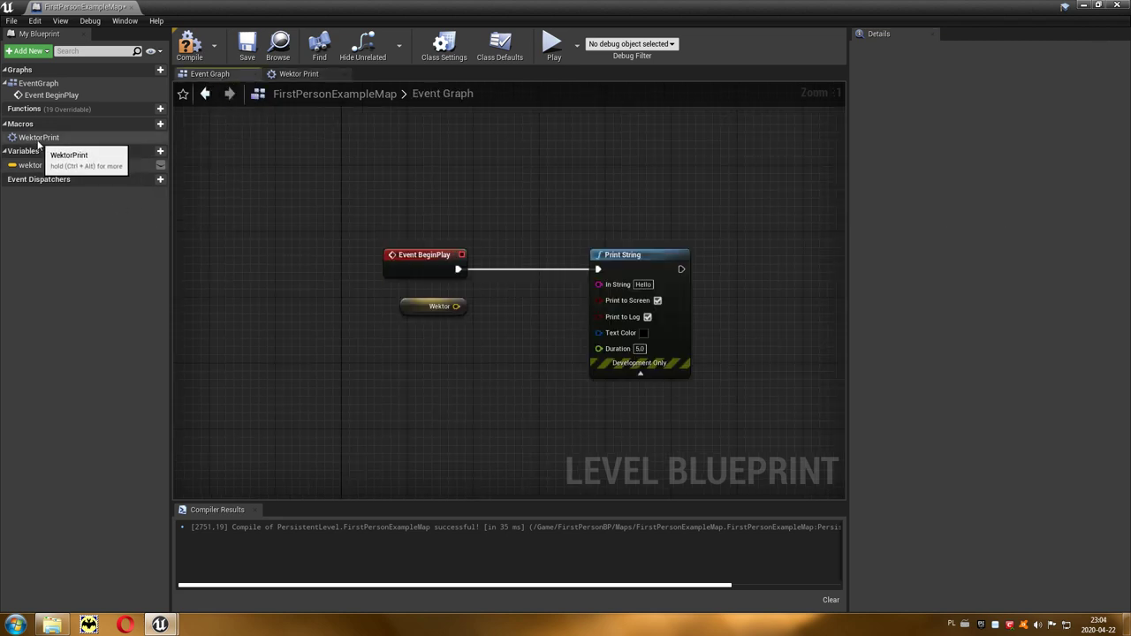
Step: Place a Wektor Print node near Event BeginPlay, wire its output to Print String, and open the macro
drag(39, 138, 496, 334)
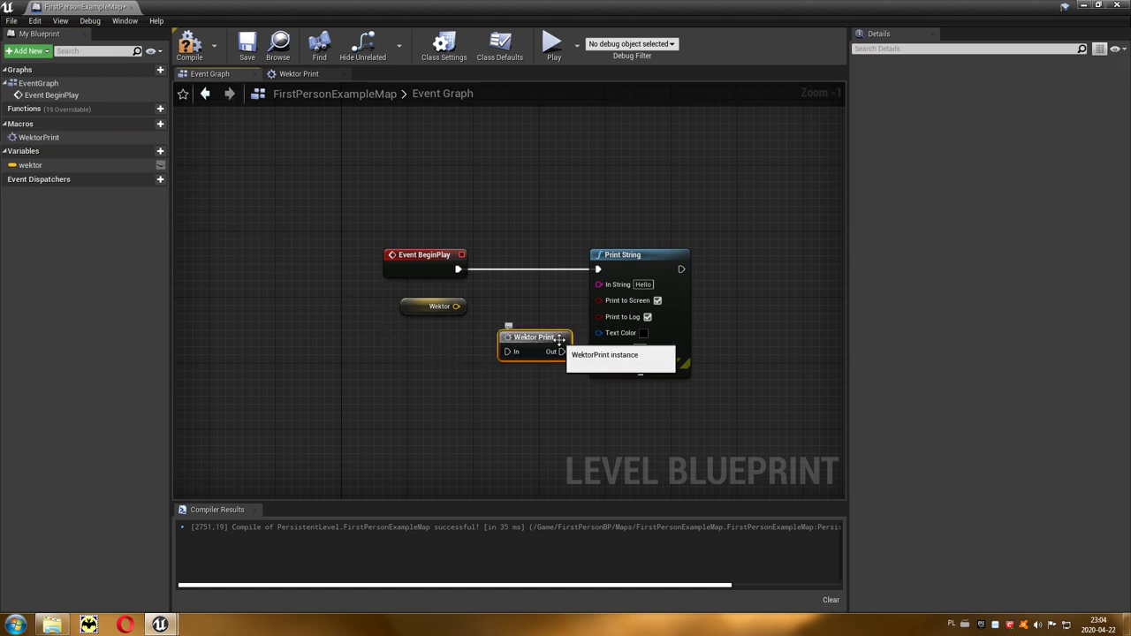
mouse_move(525, 338)
mouse_down()
mouse_move(508, 273)
mouse_move(486, 293)
mouse_move(491, 285)
mouse_move(554, 285)
mouse_move(598, 269)
mouse_up()
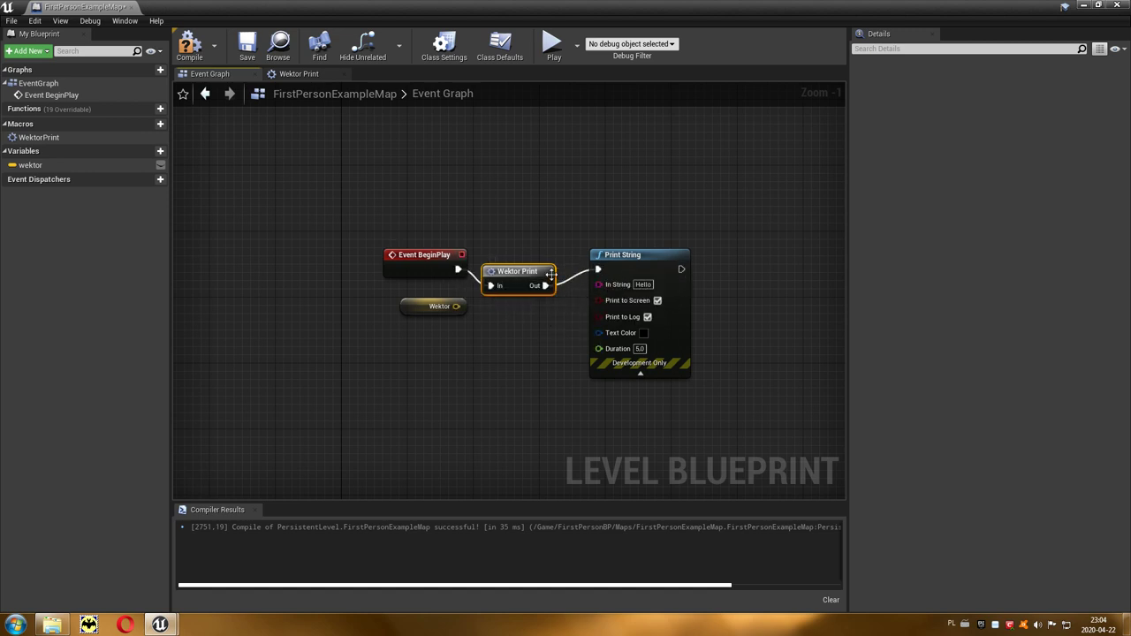
drag(523, 271, 533, 255)
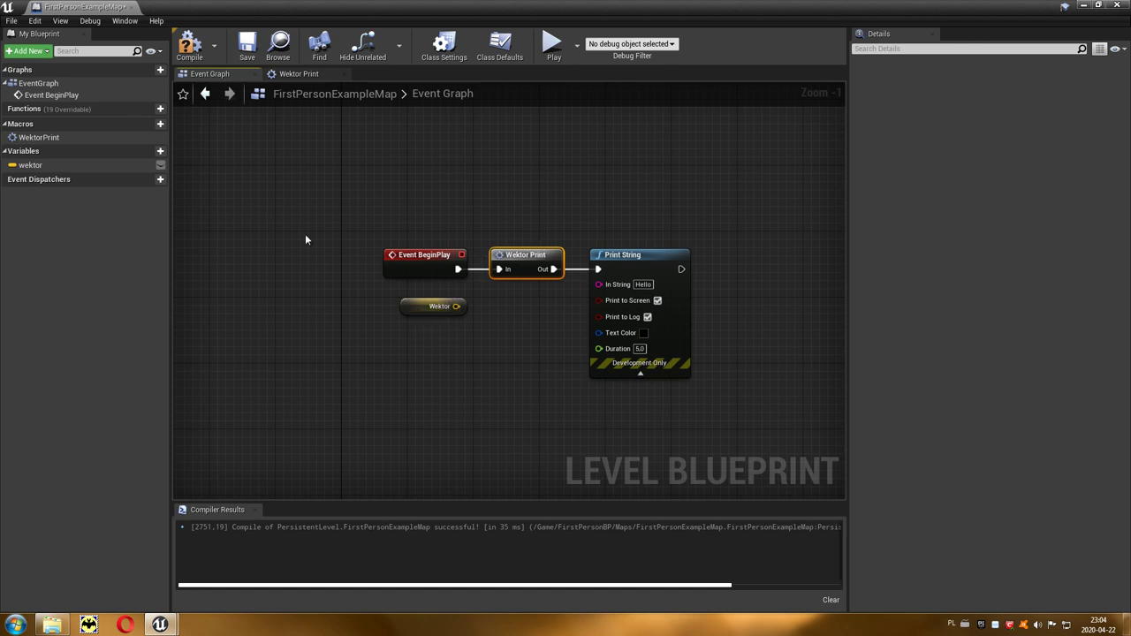
double_click(100, 137)
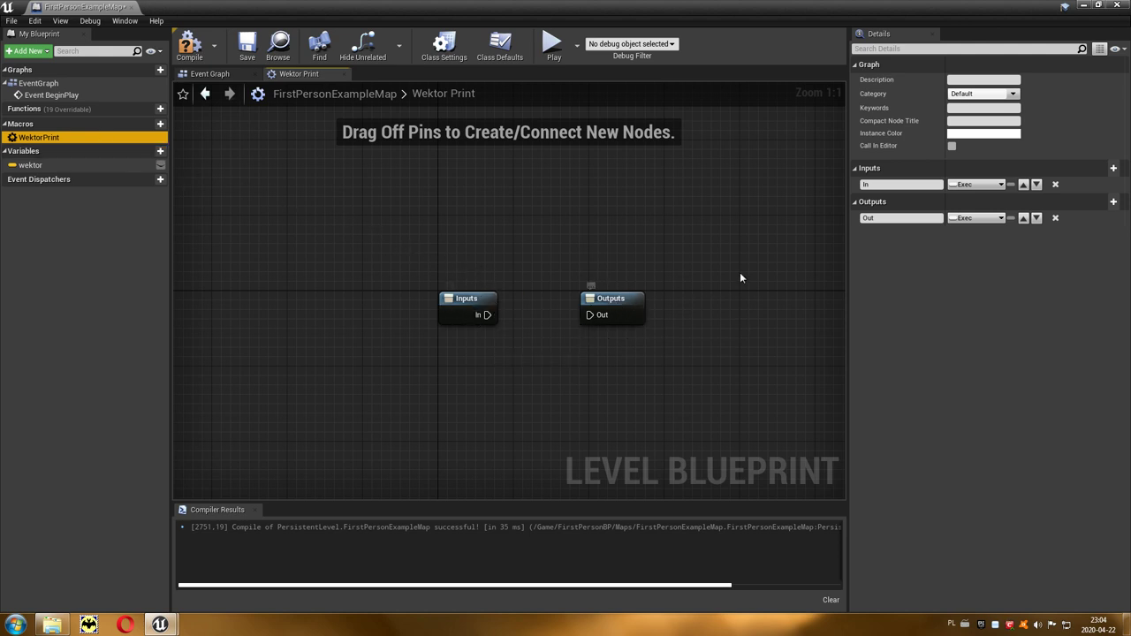
Step: Add a Vector input parameter named Wektor to the macro
click(1099, 174)
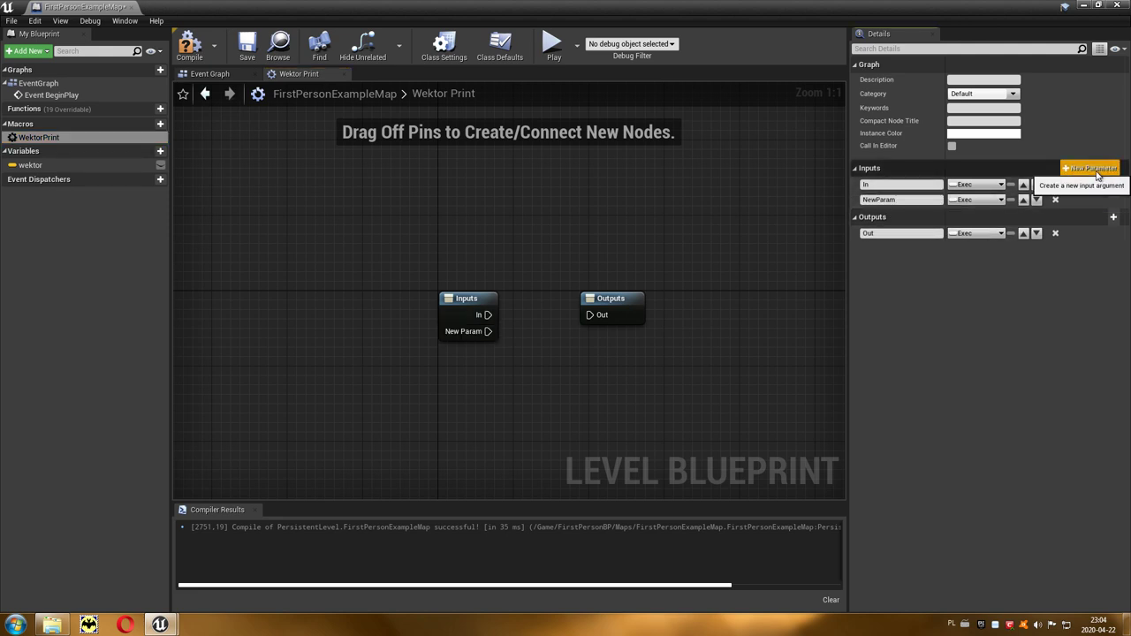
click(1001, 201)
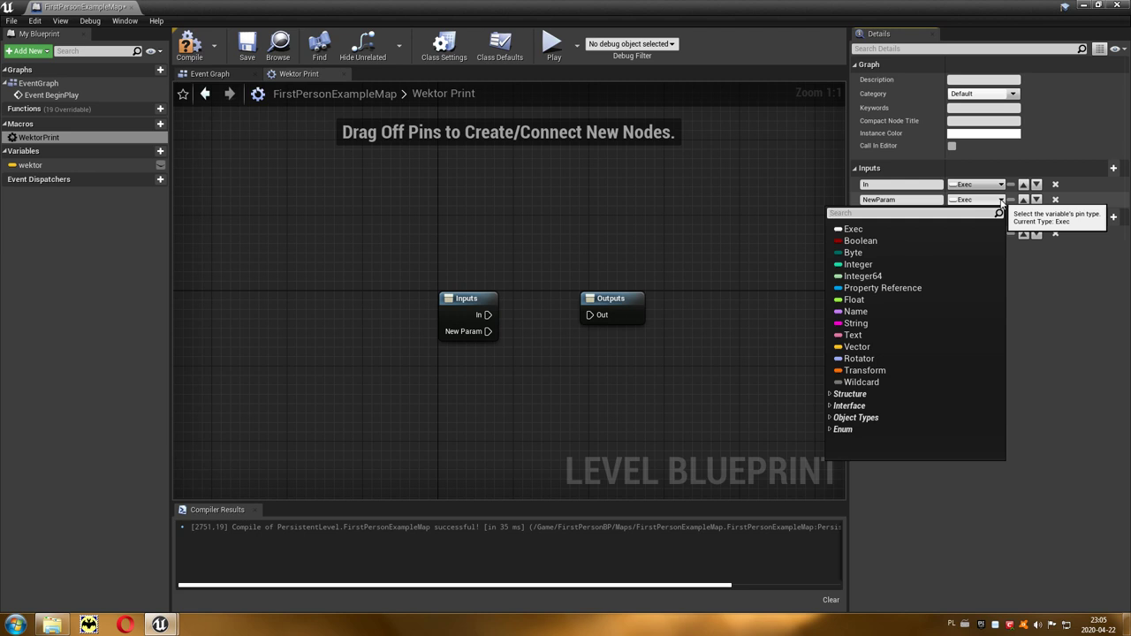
click(857, 347)
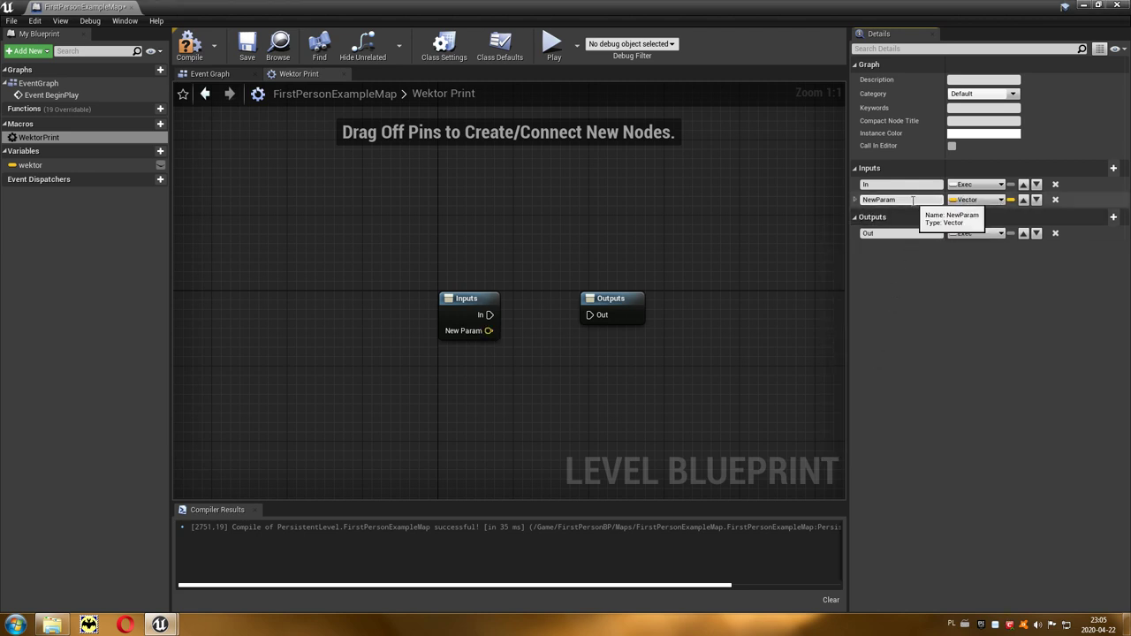
text(Wektor)
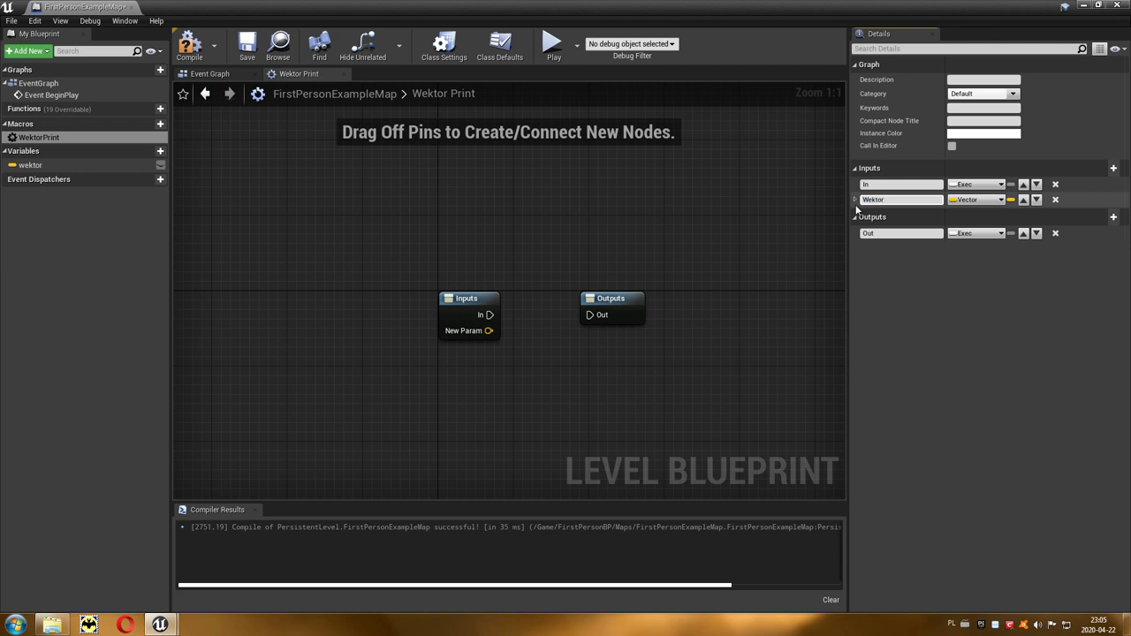
key(Return)
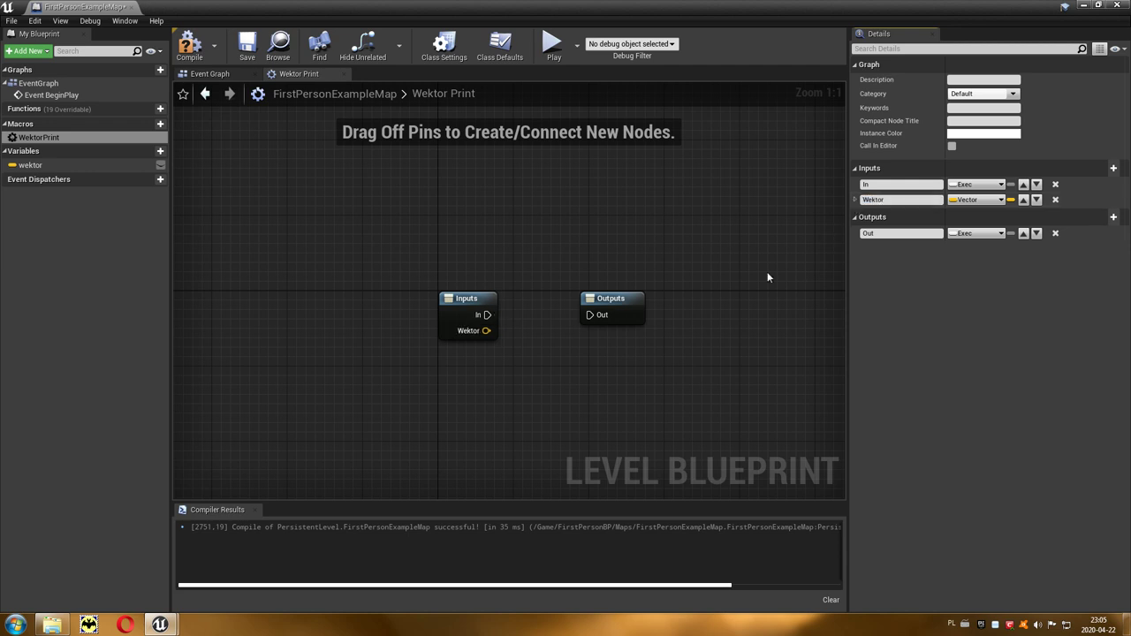
Step: Add a String output named Tekst and wire the macro's In execution to Out
click(1091, 221)
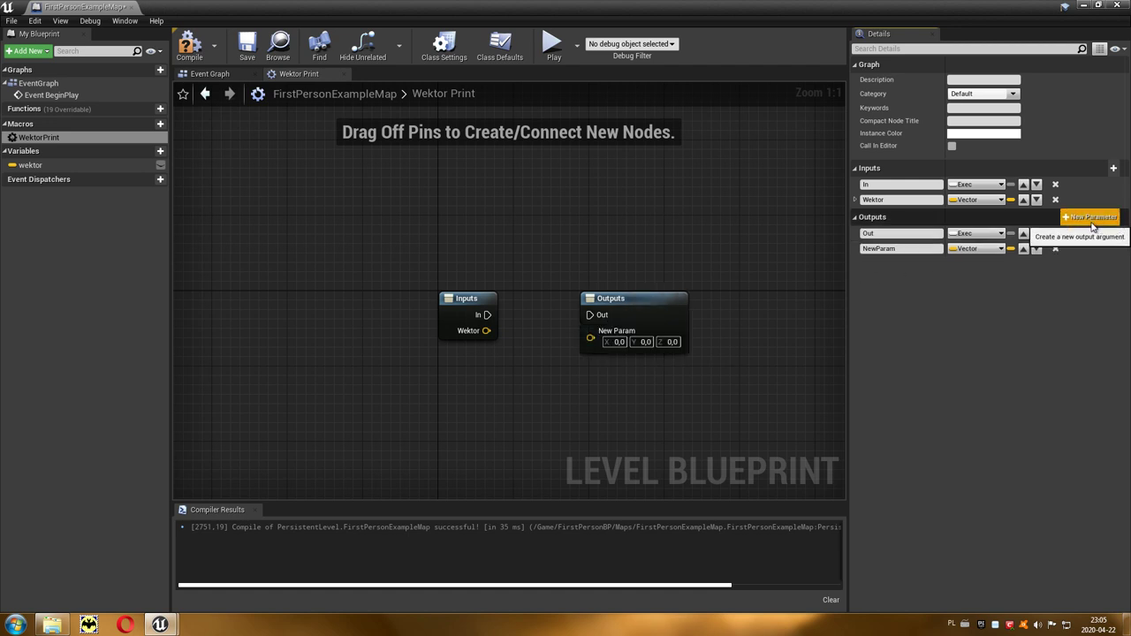
click(1001, 248)
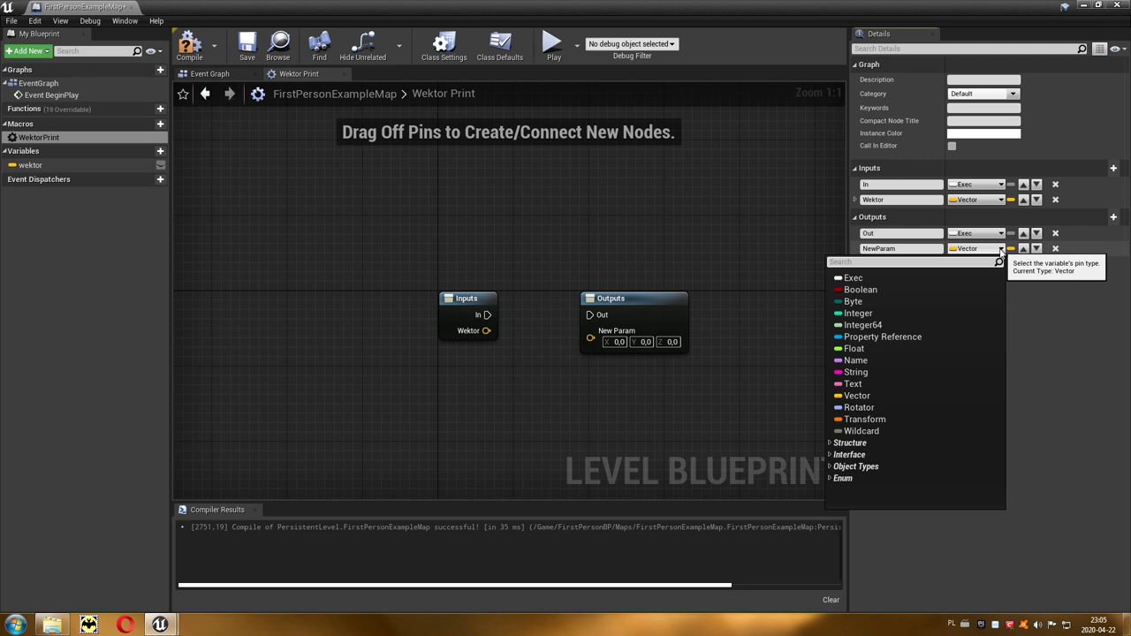
click(885, 373)
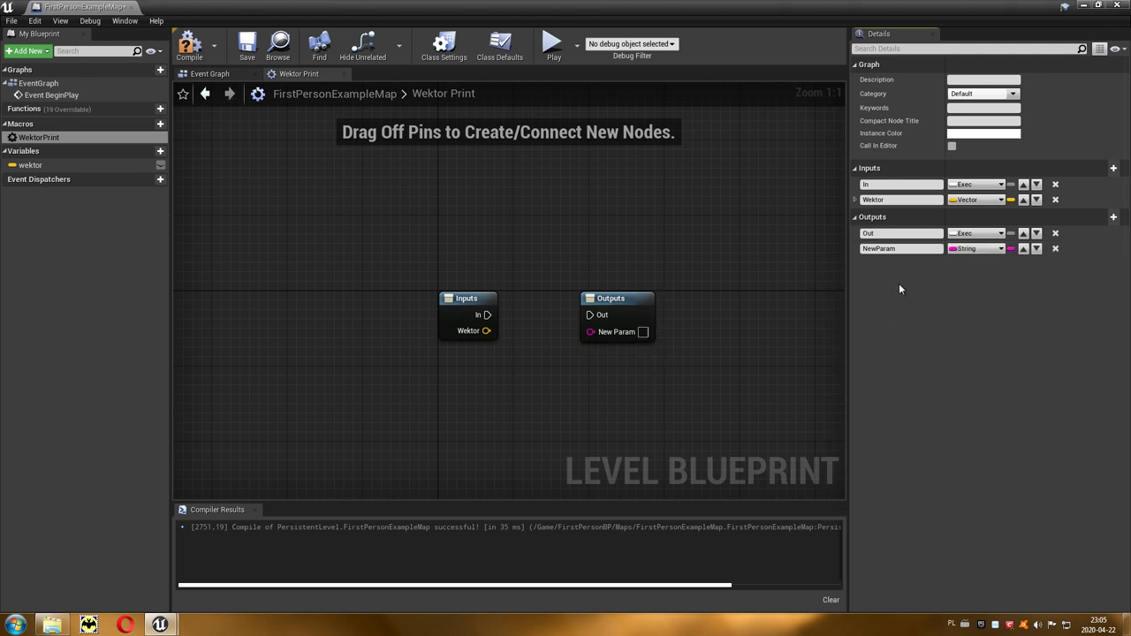
click(855, 248)
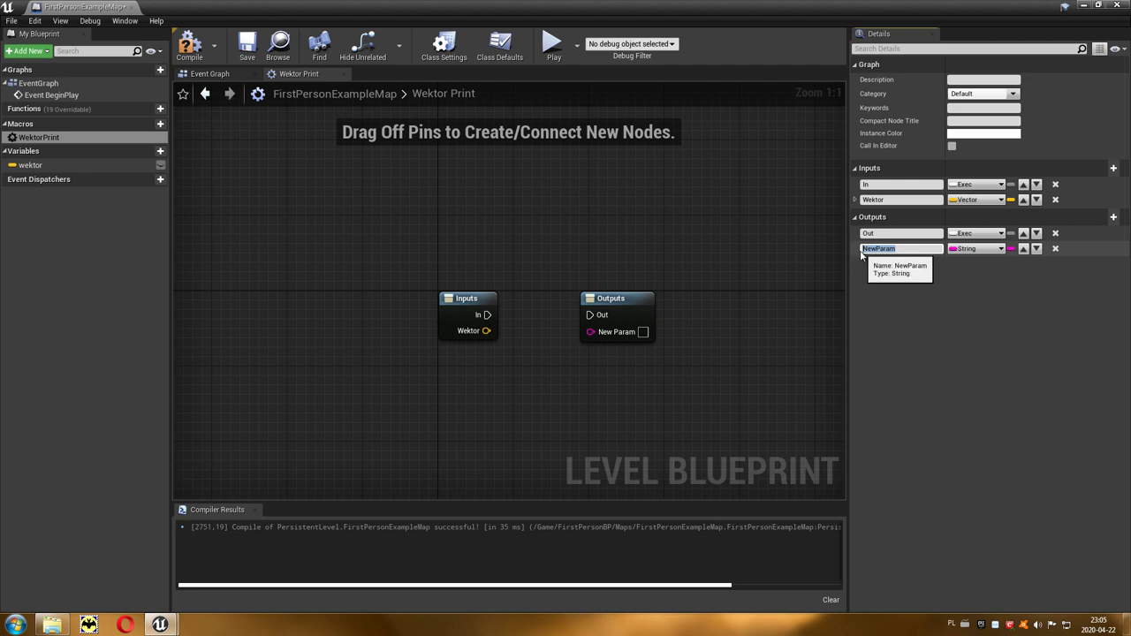
text(Tekst)
key(Return)
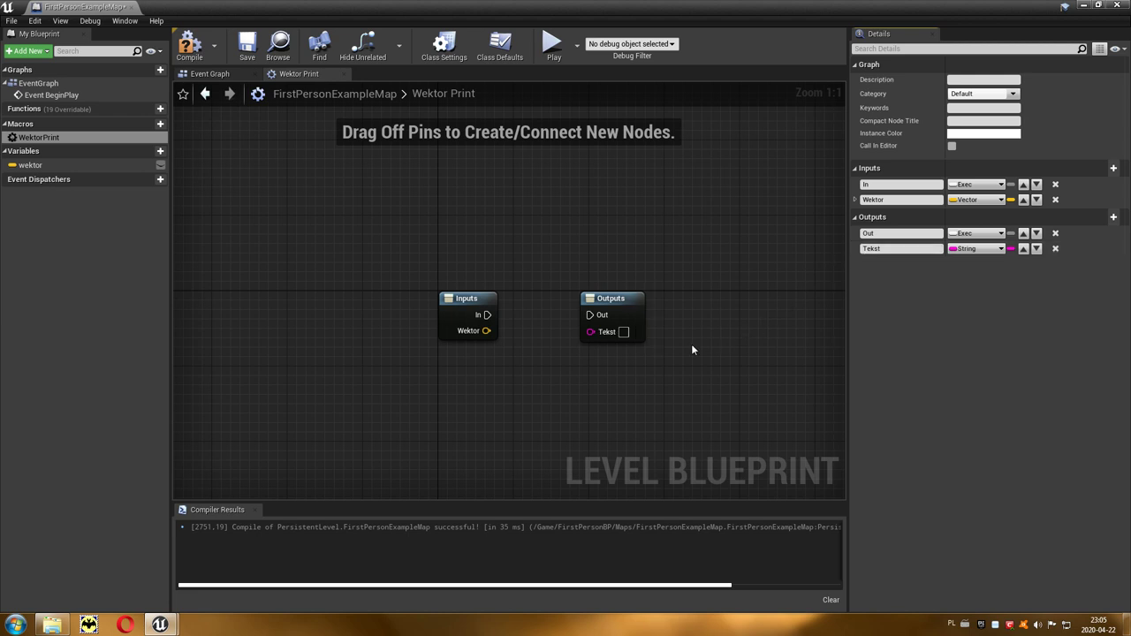
drag(486, 315, 590, 316)
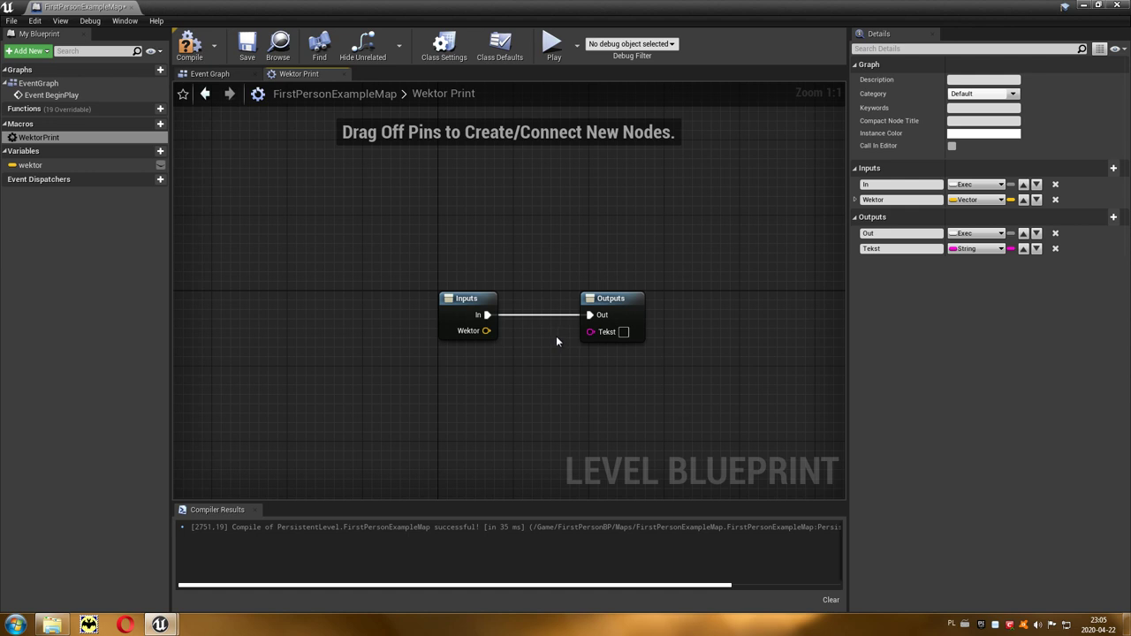
click(208, 75)
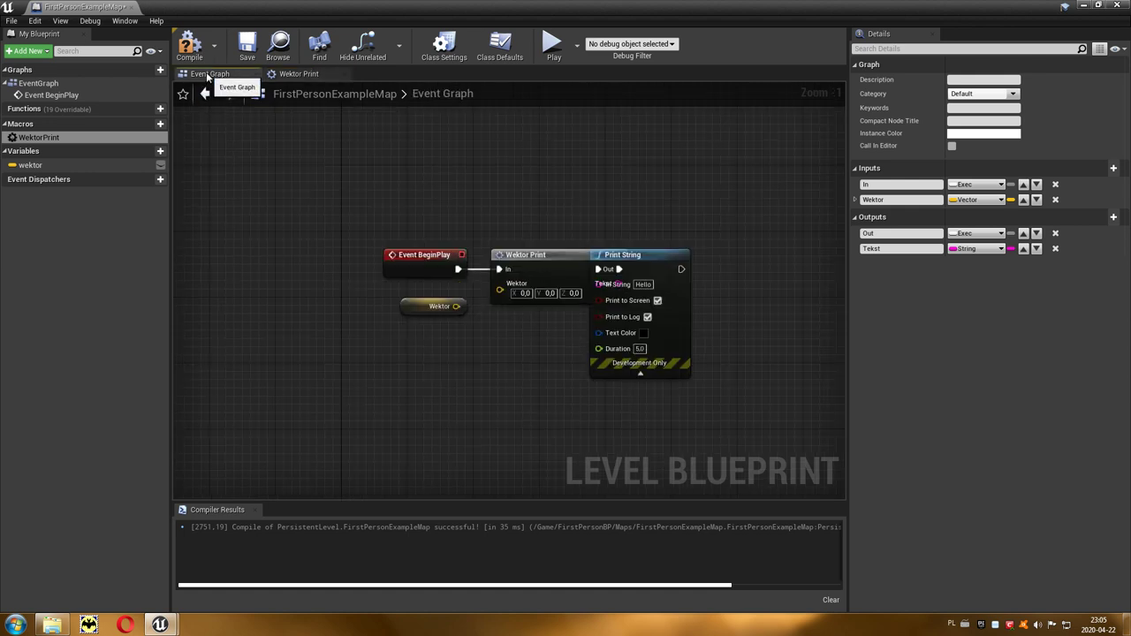
Step: Wire wektor into Wektor Print's Wektor input and Tekst into Print String's In String
drag(649, 259, 739, 258)
drag(457, 302, 500, 290)
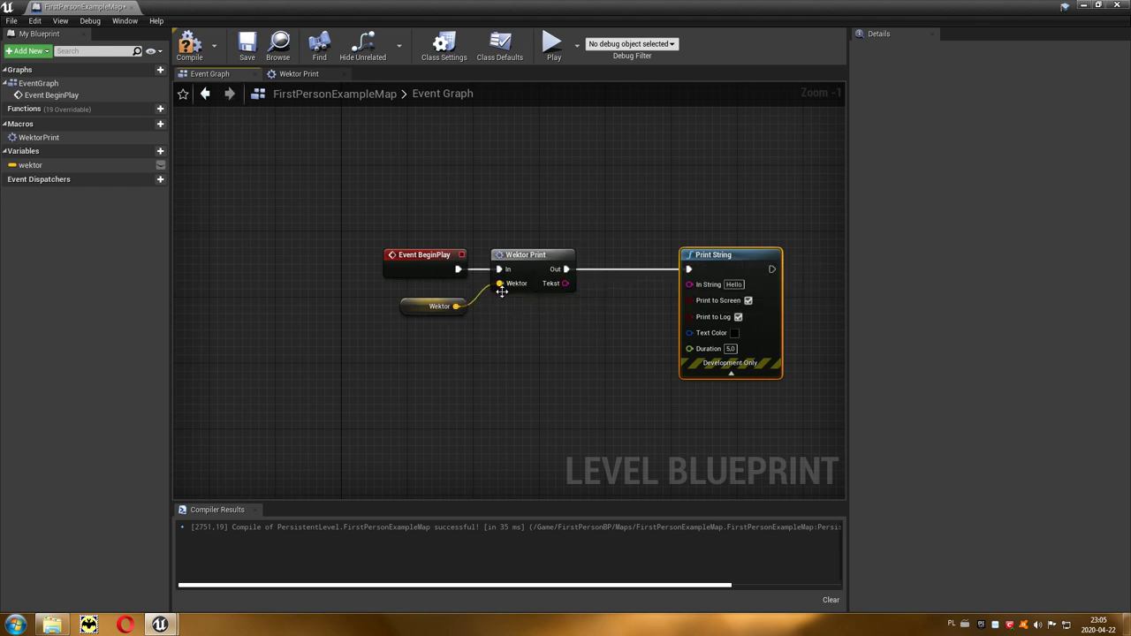
drag(565, 283, 690, 284)
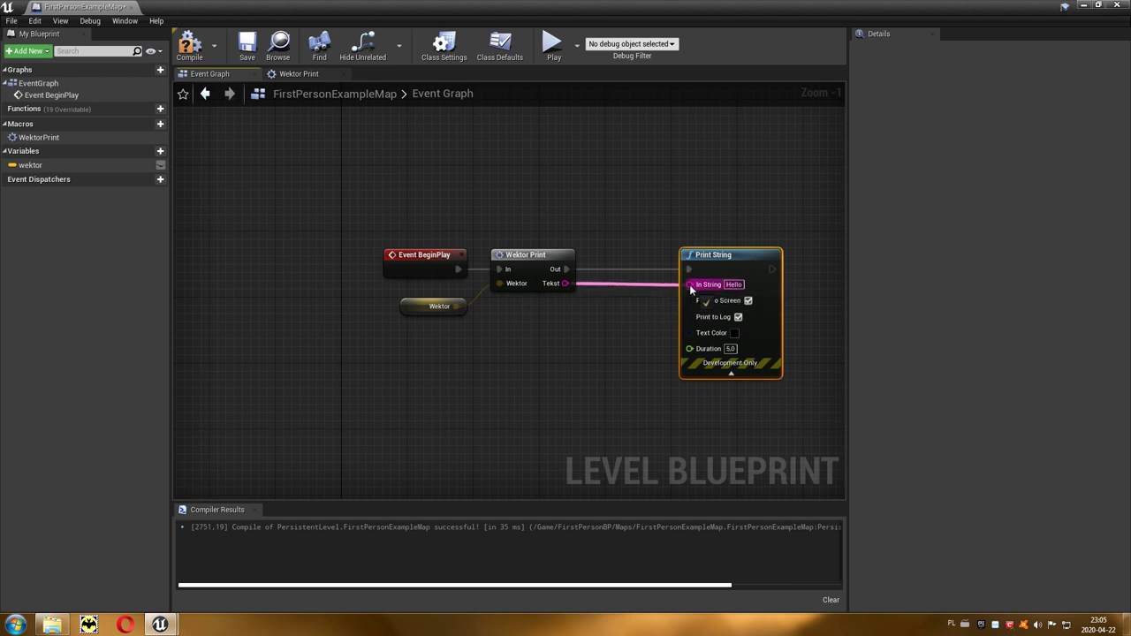
drag(717, 259, 660, 258)
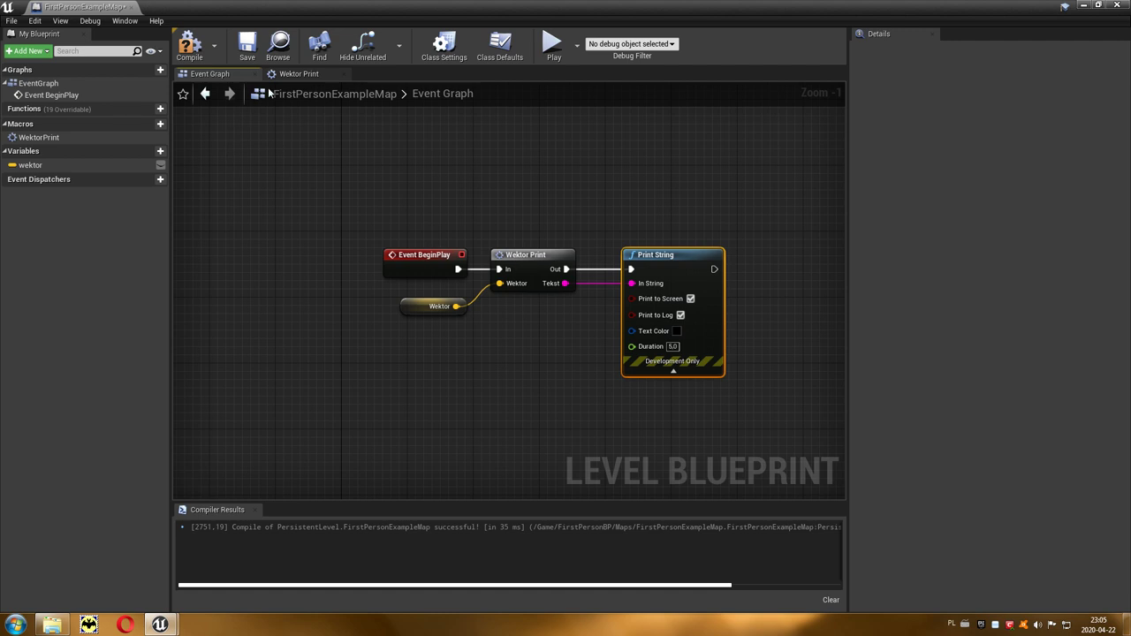
click(299, 73)
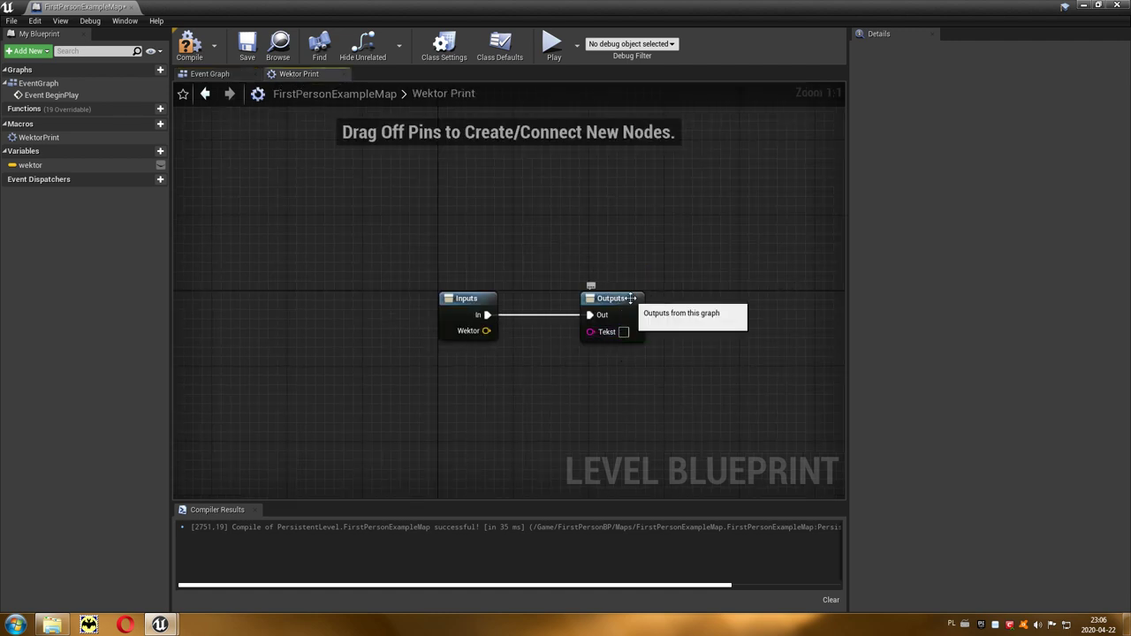
Step: Move the Outputs node right and split the Wektor input pin into X, Y, Z
drag(633, 300, 745, 302)
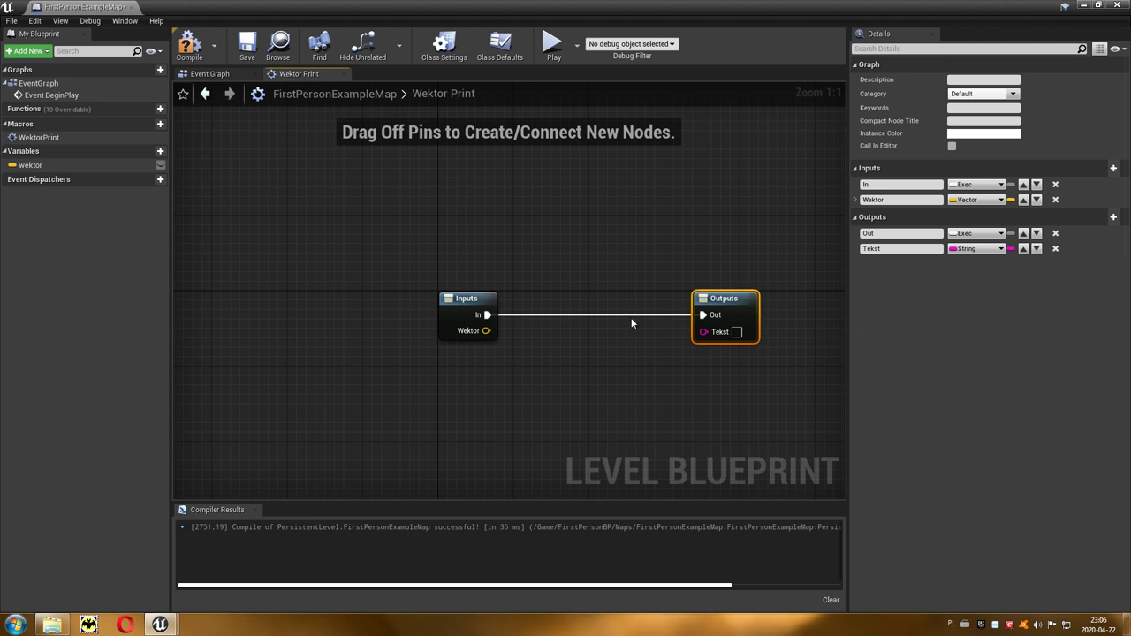
right_click(469, 337)
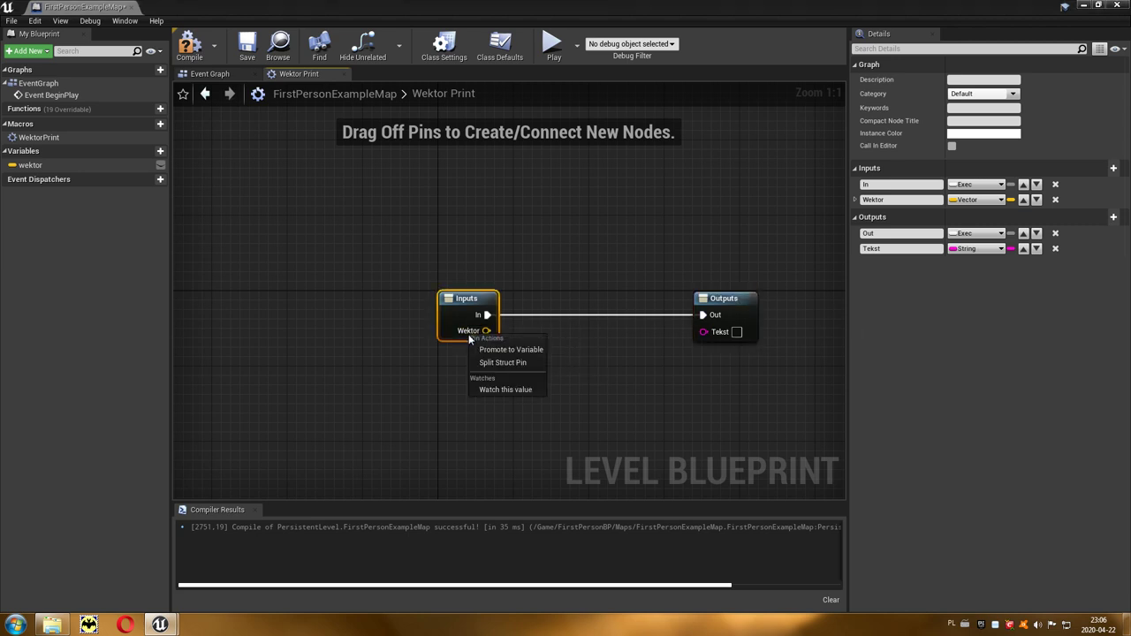
click(508, 364)
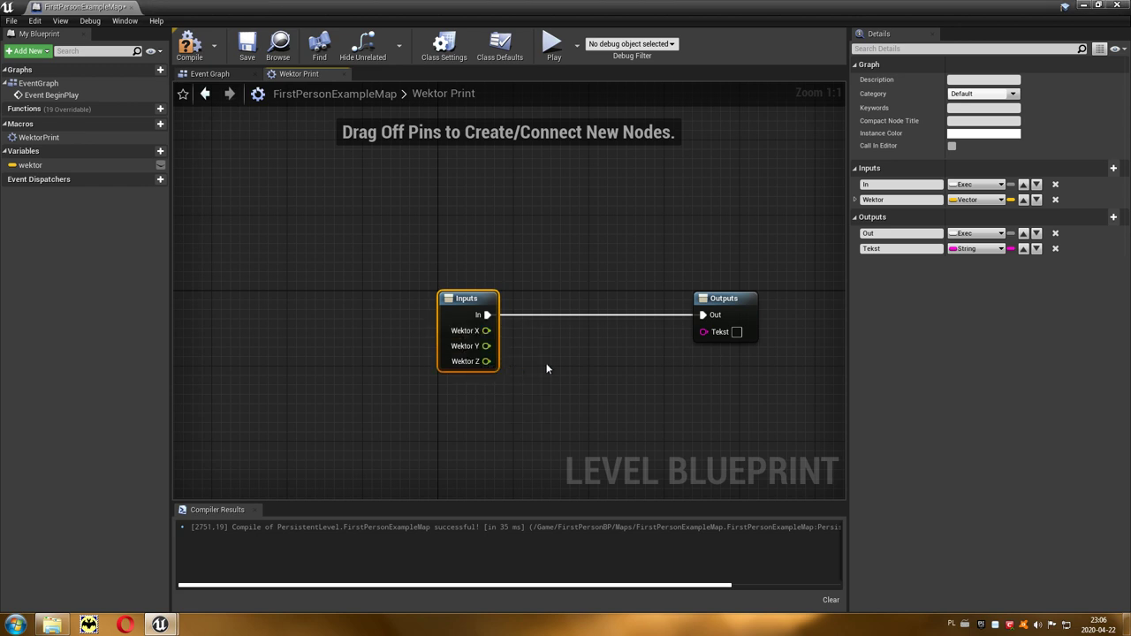
right_click(582, 370)
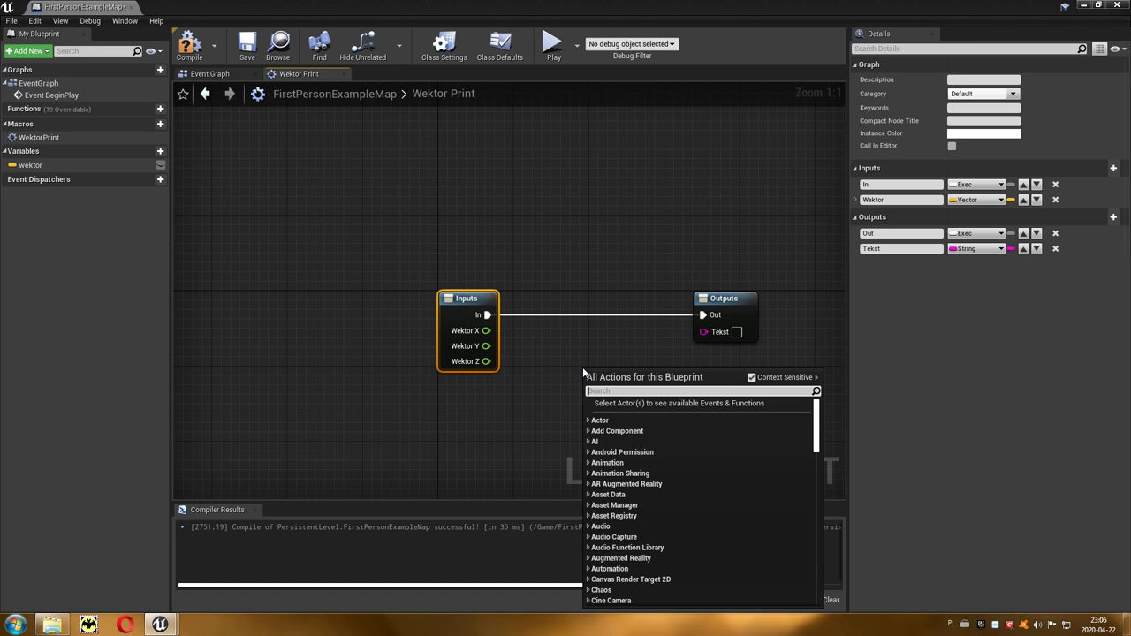
Step: Add a Format Text node with pattern 'Wektor = {x}, {y}, {z}' and wire Wektor X into its x input
text(te)
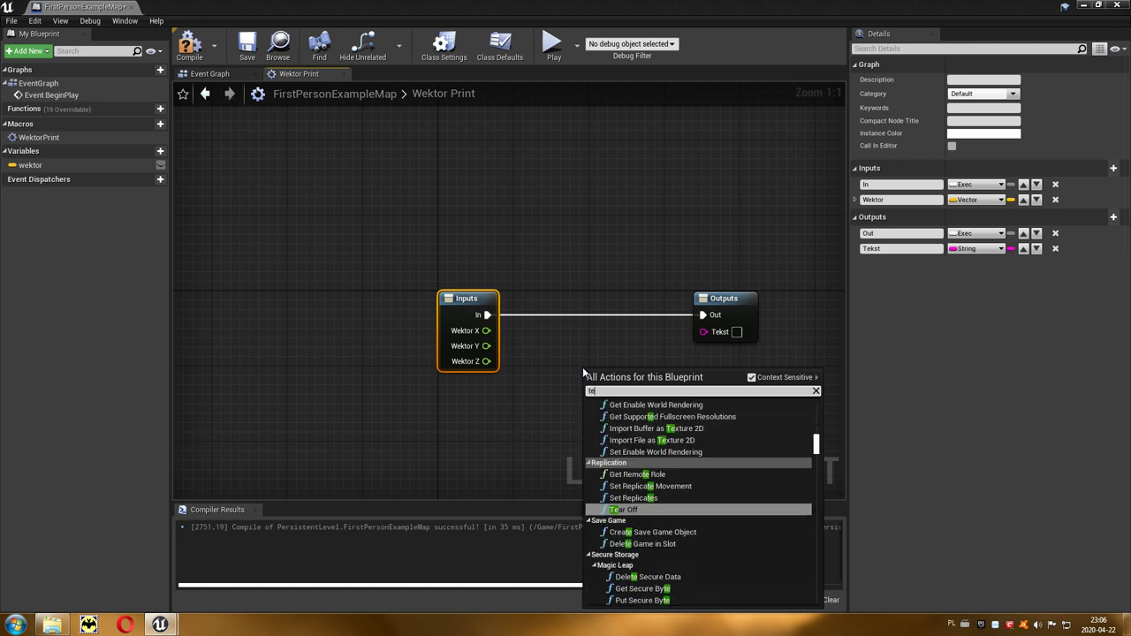
text(xtform)
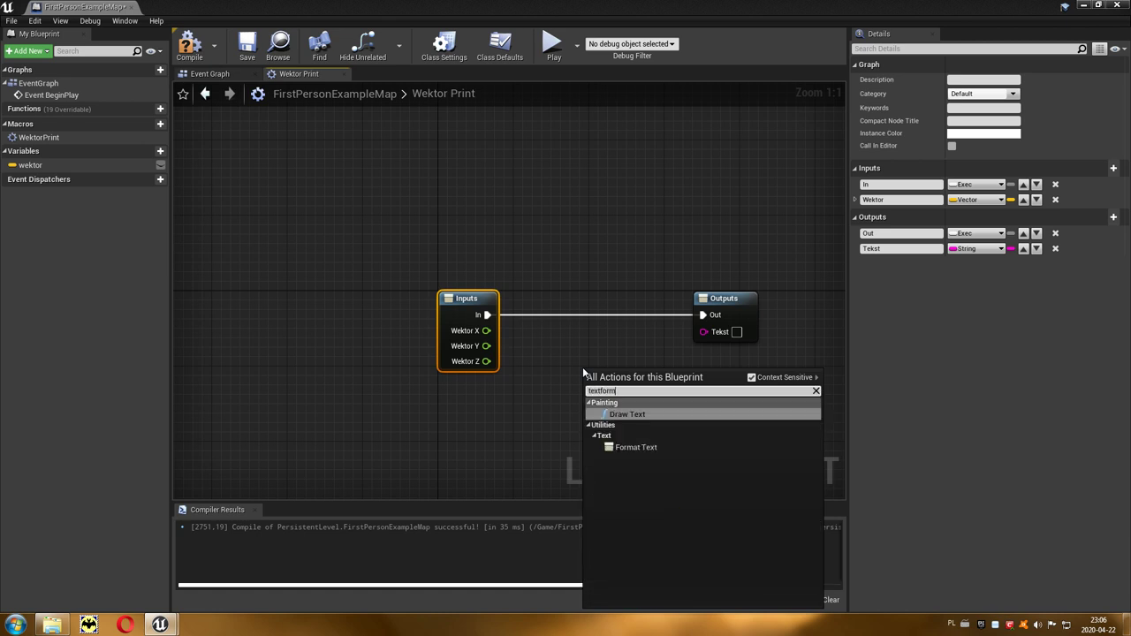
click(647, 448)
drag(620, 372, 583, 352)
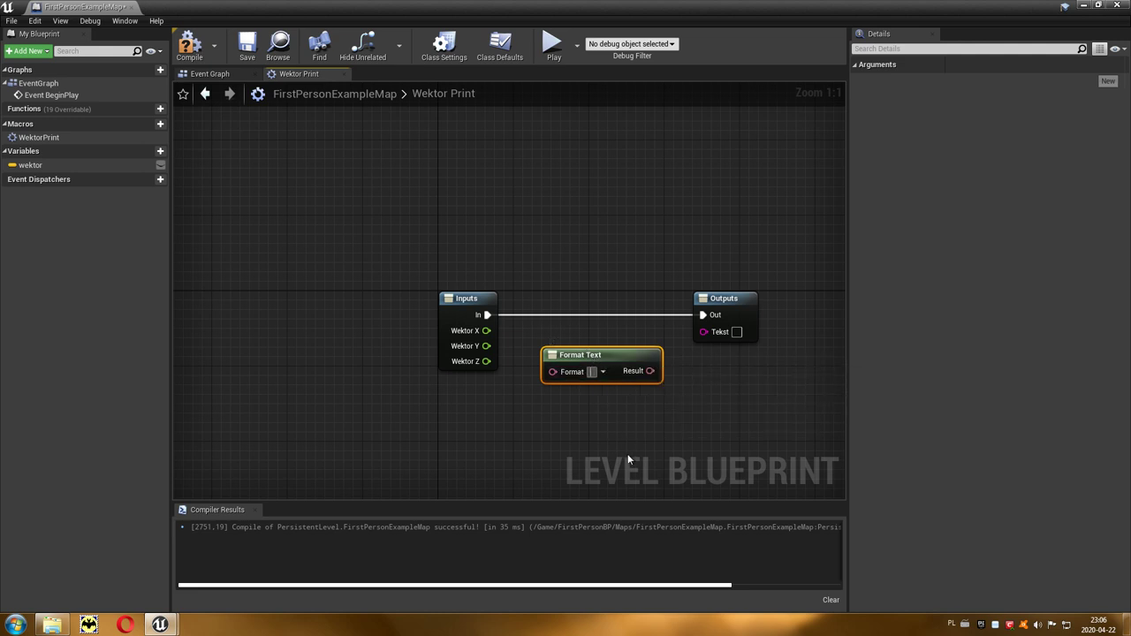
text(We)
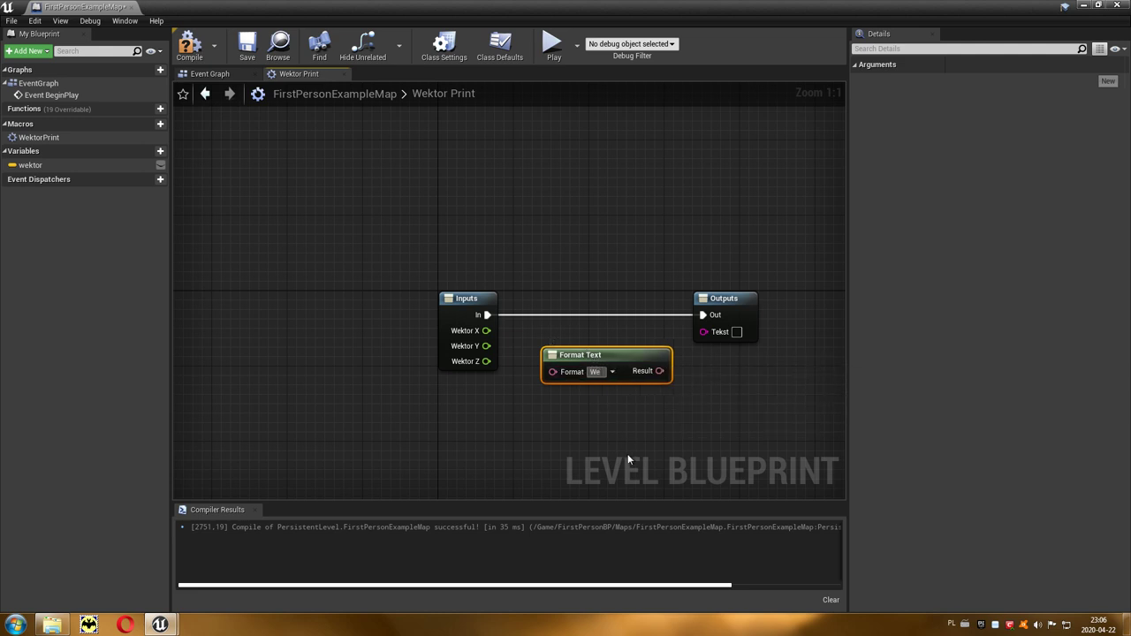
text(ktor =)
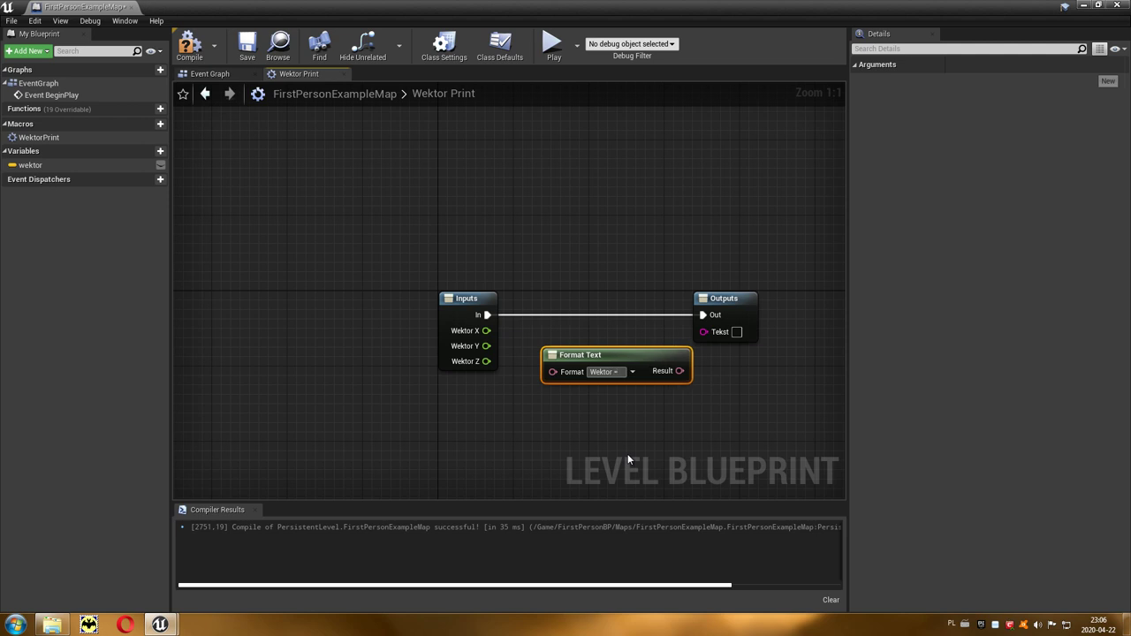
text( (x))
text(, {)
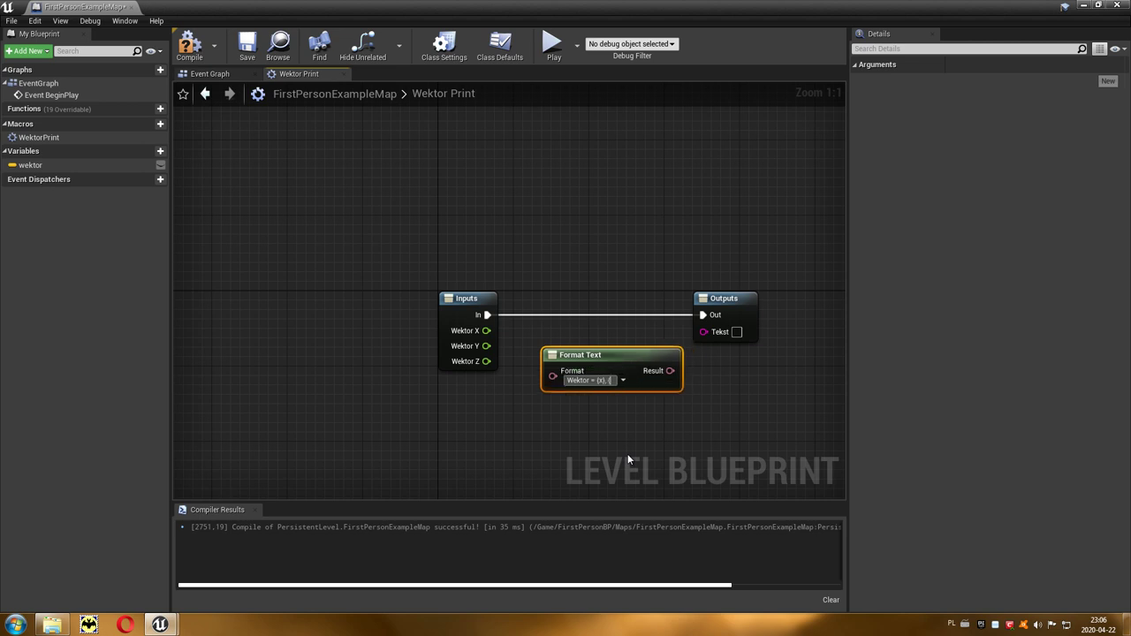
text(y}, {z})
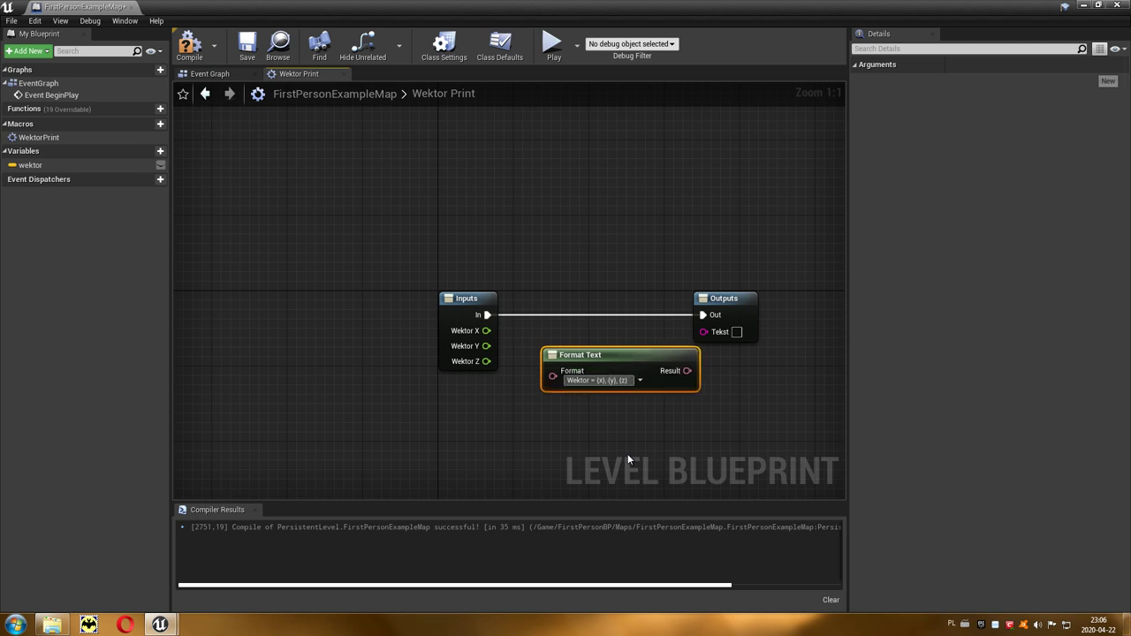
key(Return)
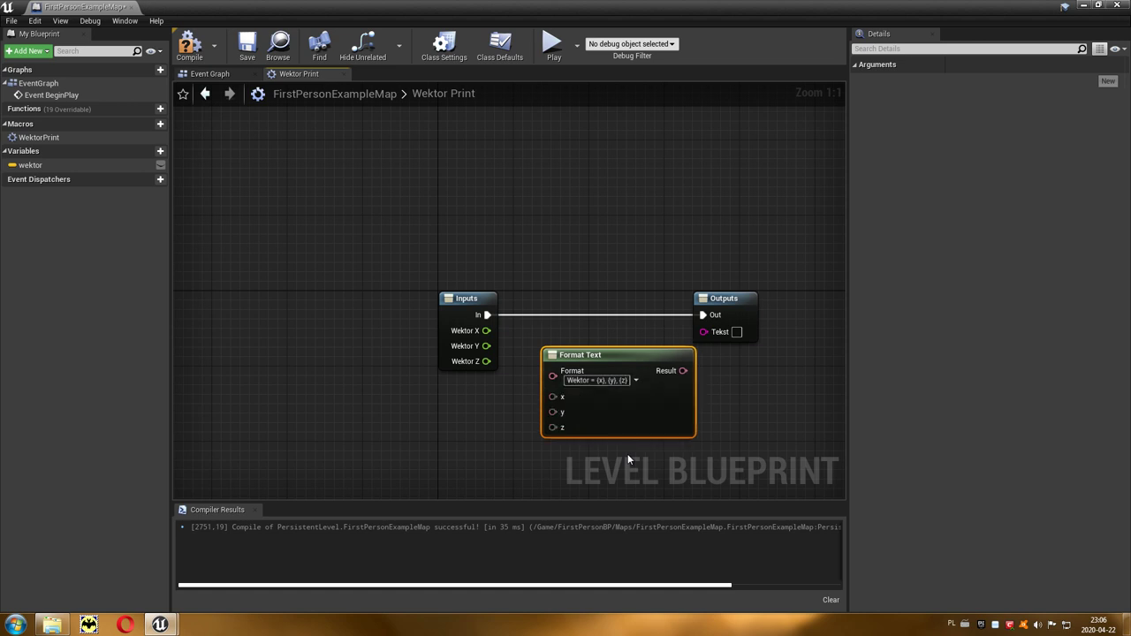
drag(486, 330, 552, 399)
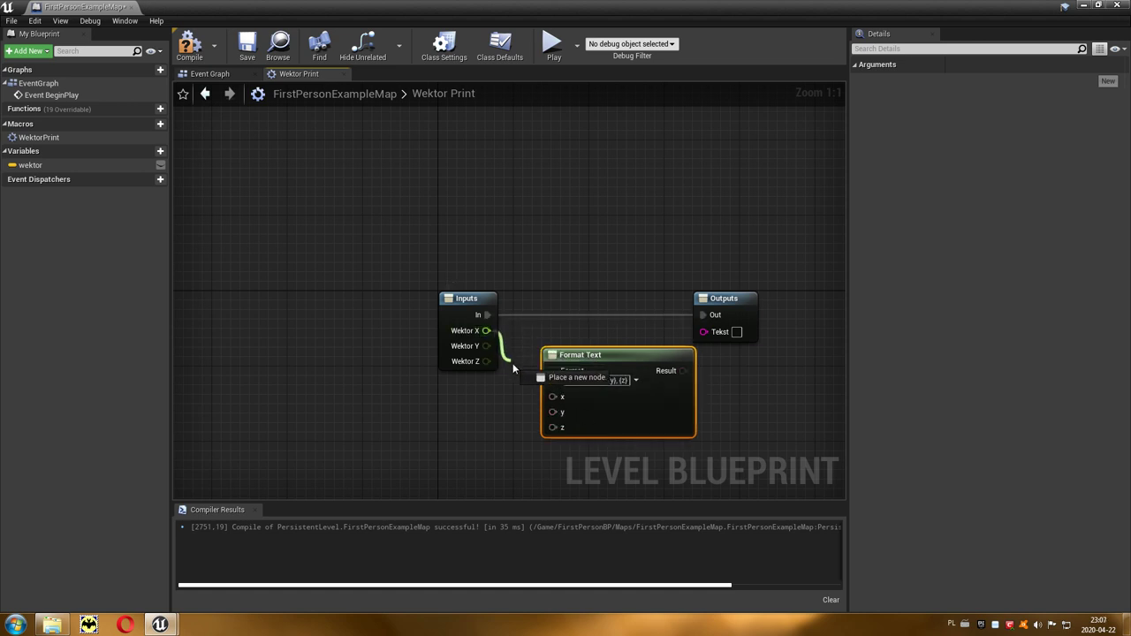
Step: Wire Wektor Y and Z into the format, and its Result through a string conversion into Tekst
drag(486, 345, 553, 413)
drag(485, 361, 552, 427)
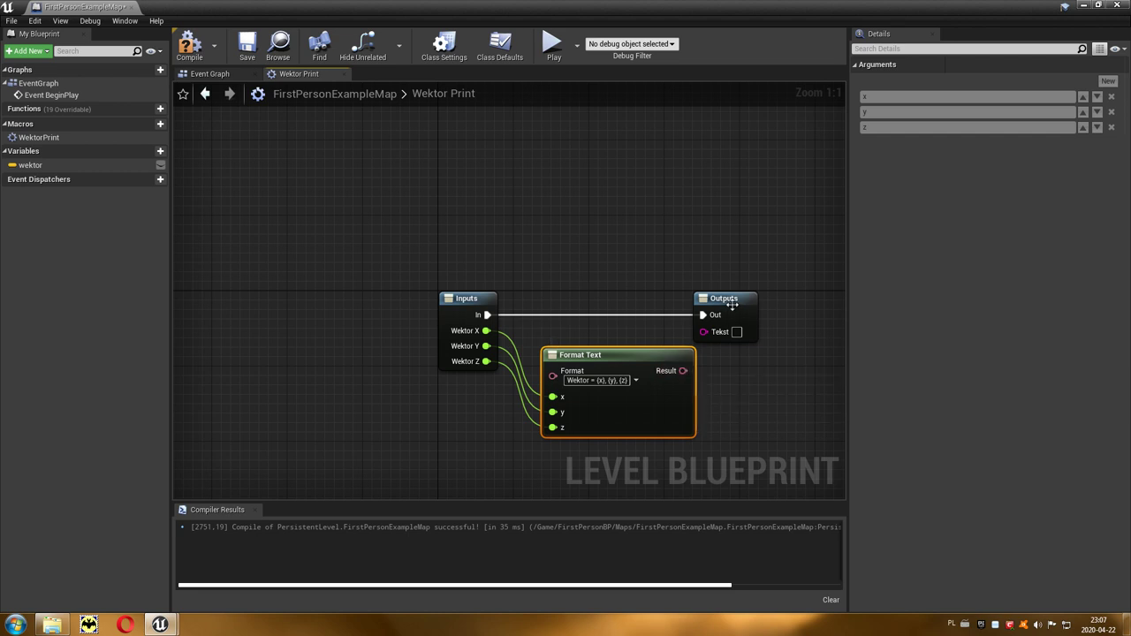
drag(732, 302, 797, 302)
drag(683, 370, 768, 338)
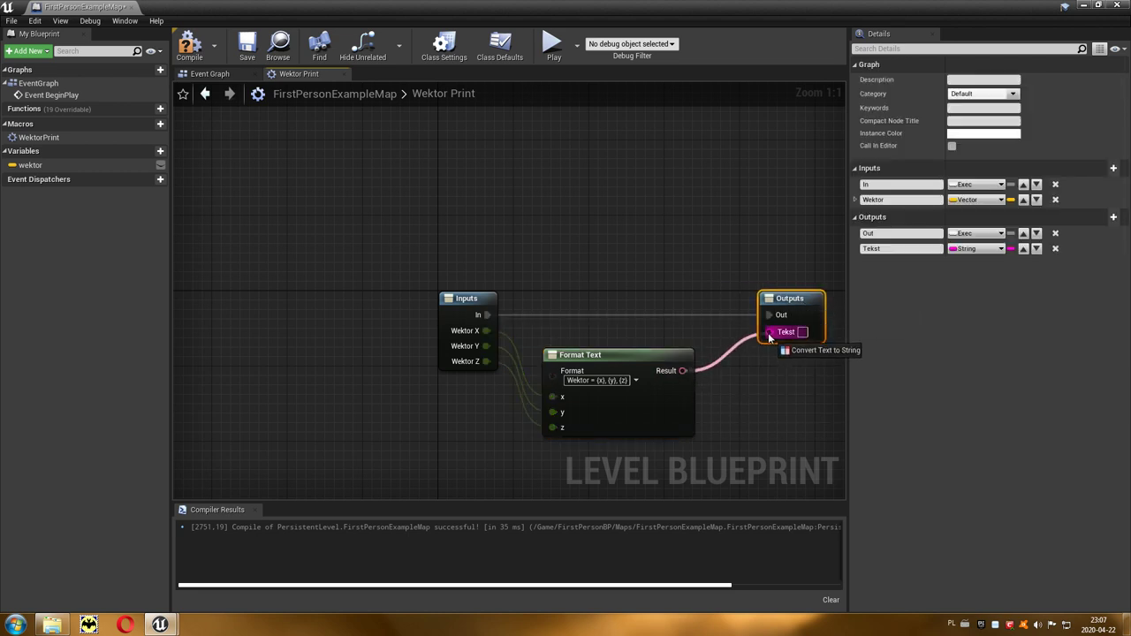
drag(687, 332, 742, 377)
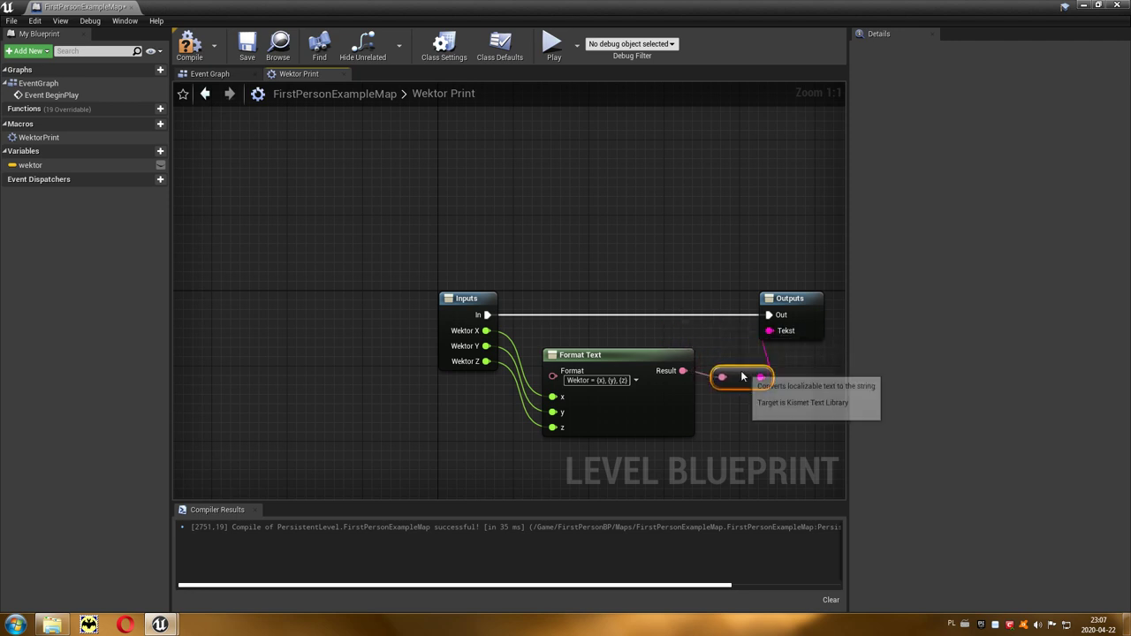
drag(770, 299, 806, 298)
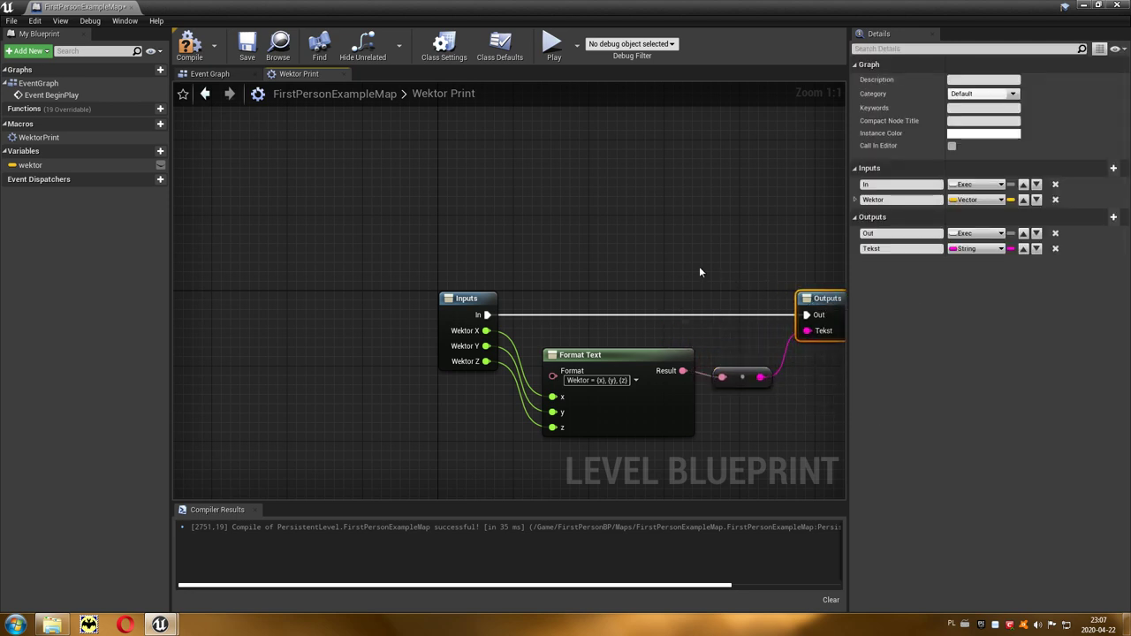
Step: Compile the Level Blueprint and go back to the Event Graph
right_drag(698, 271, 486, 217)
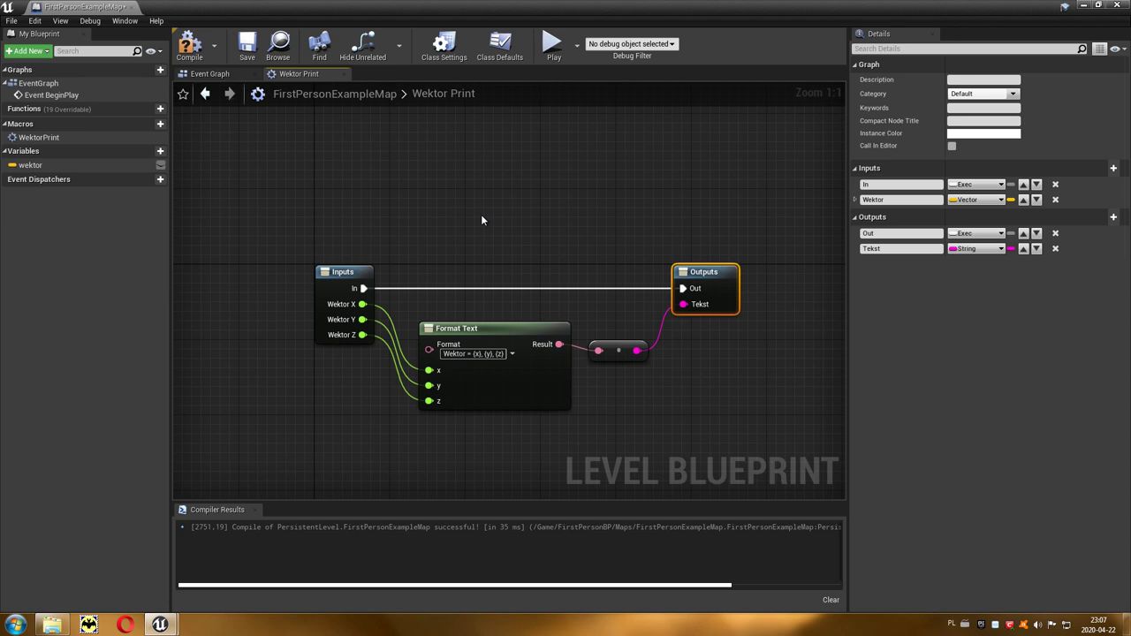
click(196, 50)
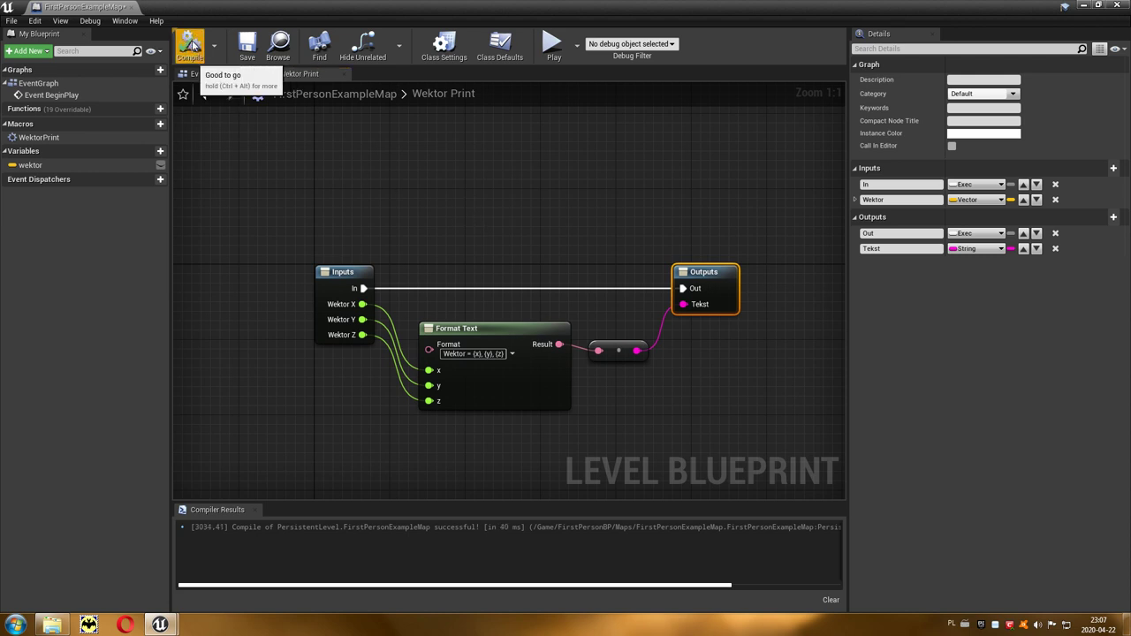
click(209, 76)
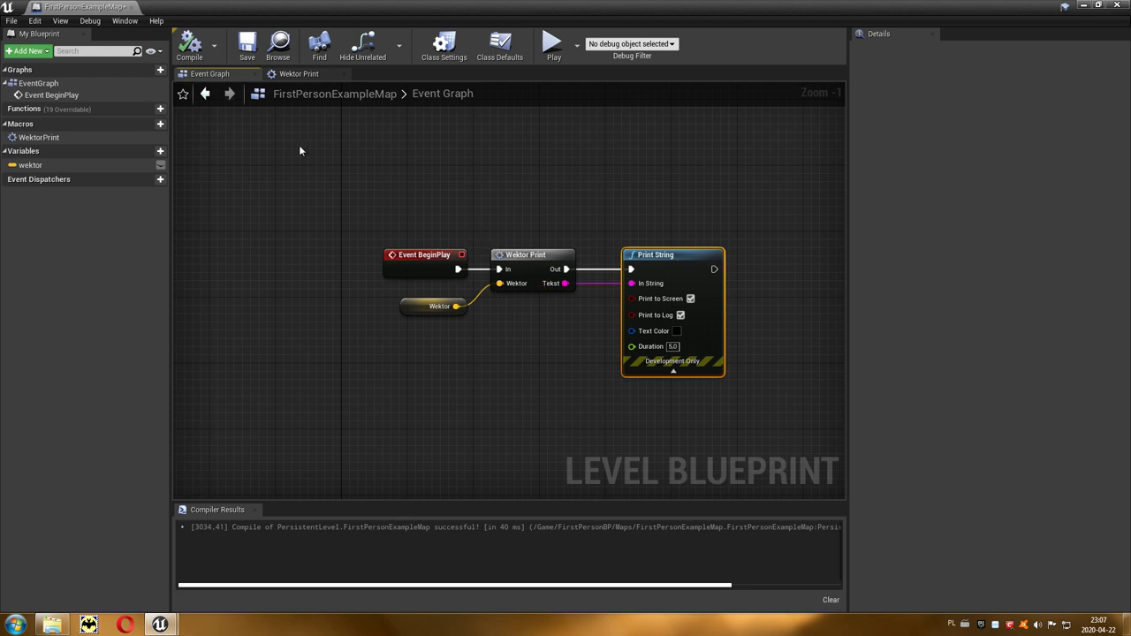
click(1083, 6)
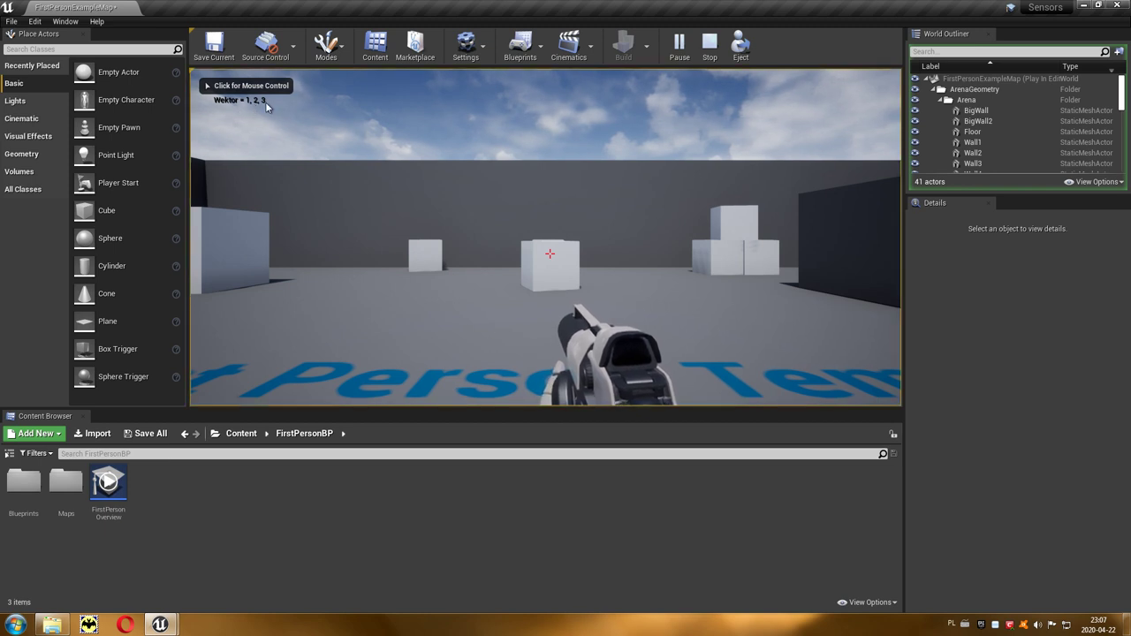
click(709, 44)
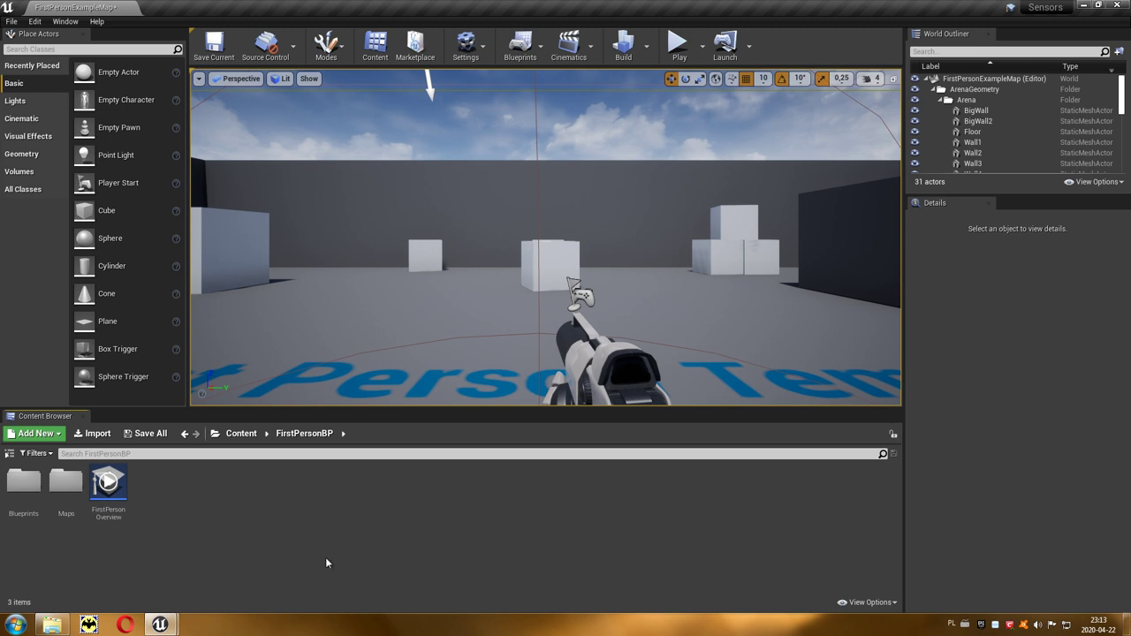
mouse_move(162, 625)
click(228, 548)
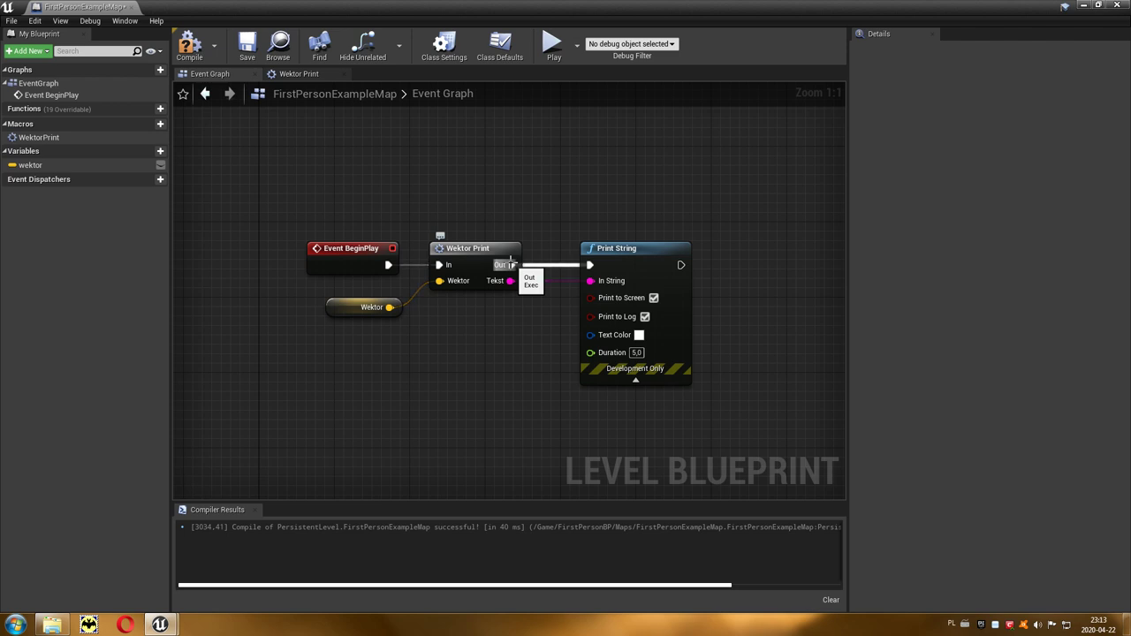
Step: Connect Event BeginPlay directly to Print String, leaving Wektor Print unlinked, and reopen the WektorPrint macro
alt+click(510, 263)
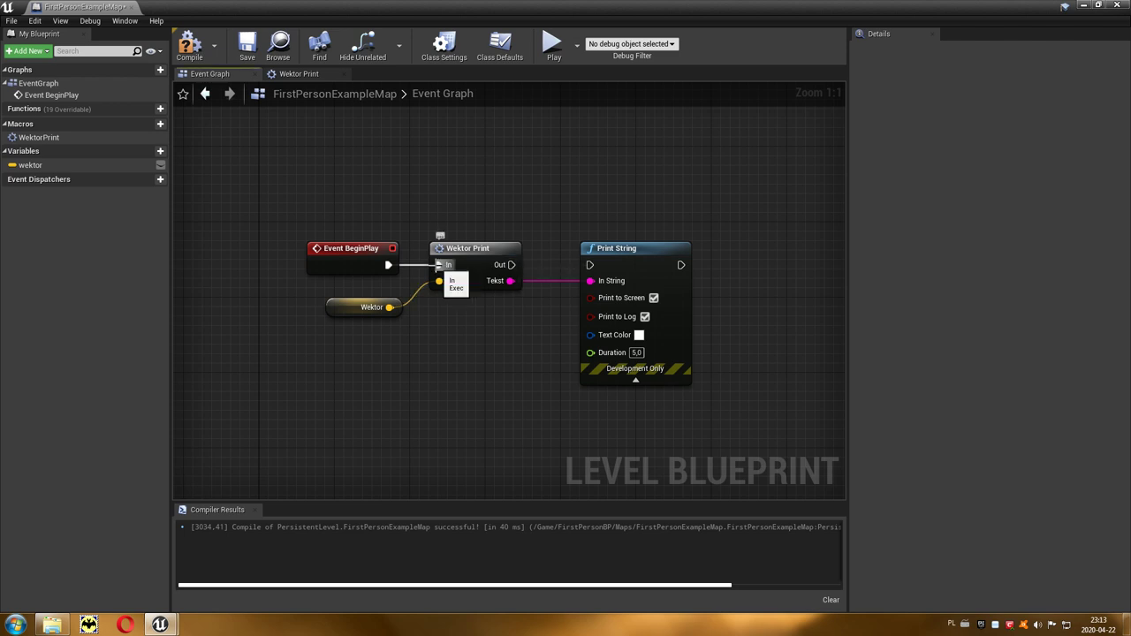
alt+click(439, 265)
drag(472, 253, 482, 309)
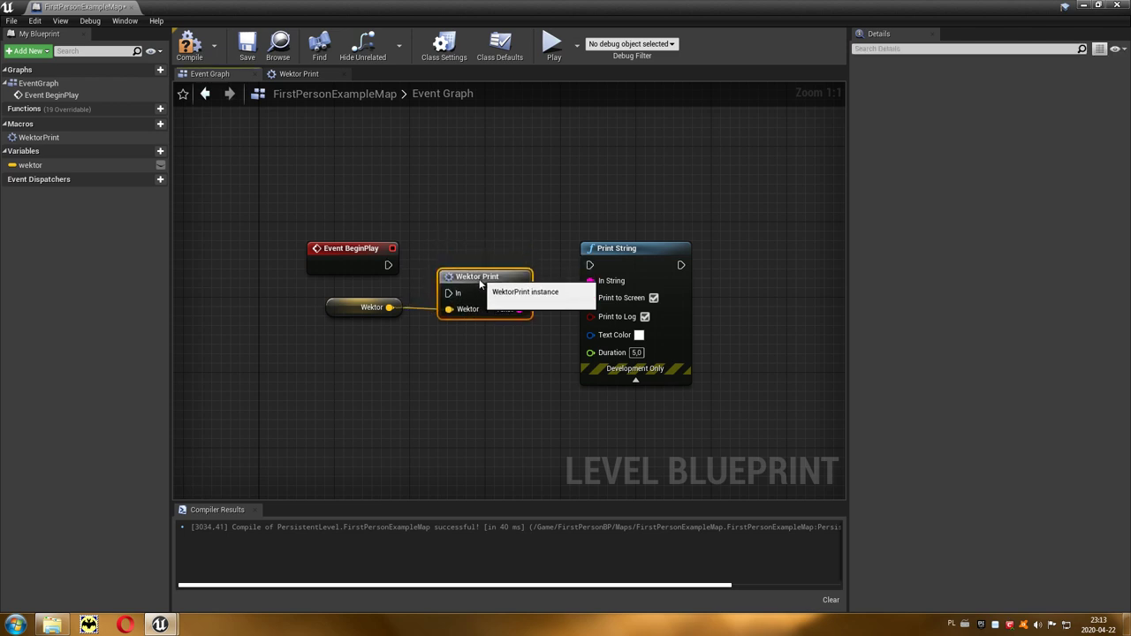
drag(388, 265, 589, 265)
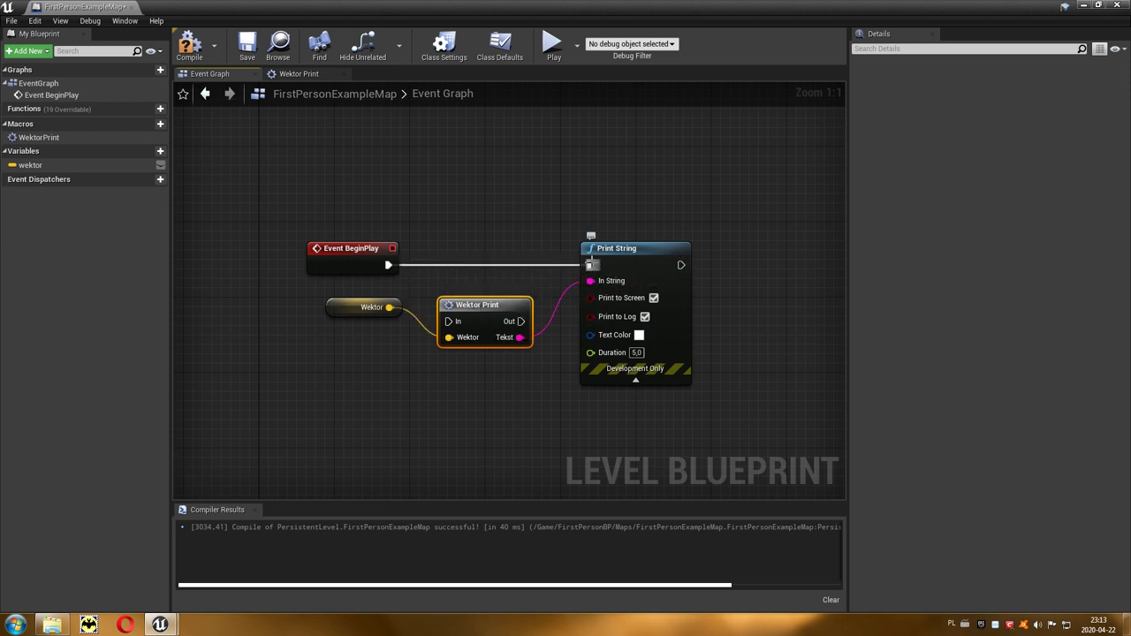
double_click(61, 137)
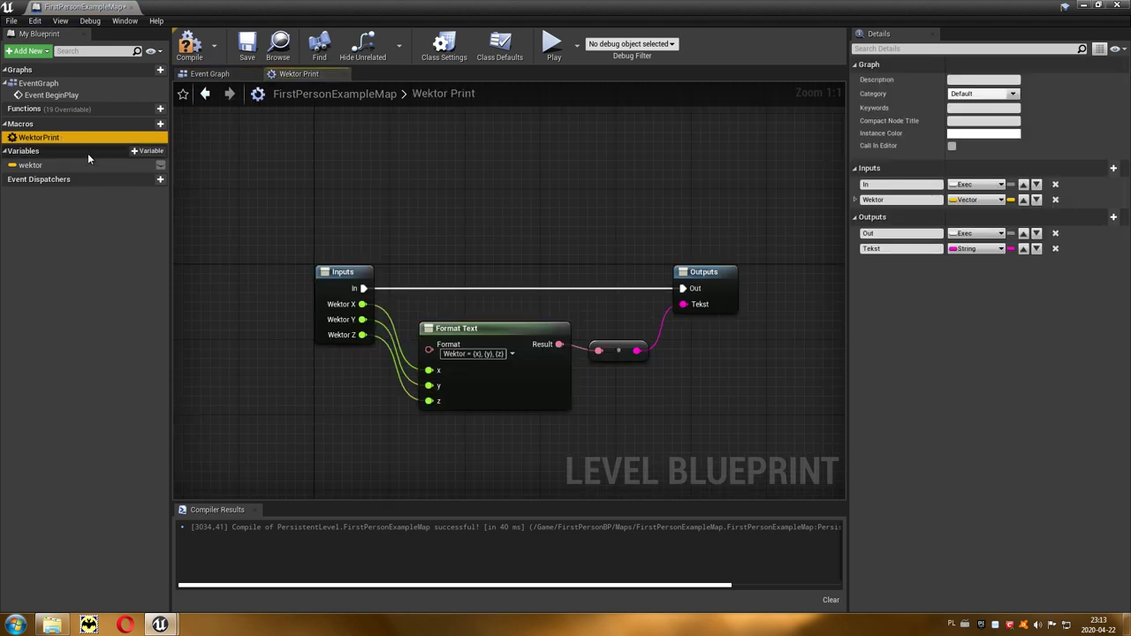
Step: Delete the macro's In and Out execution pins, making WektorPrint pure, and go back to the Event Graph
alt+click(360, 288)
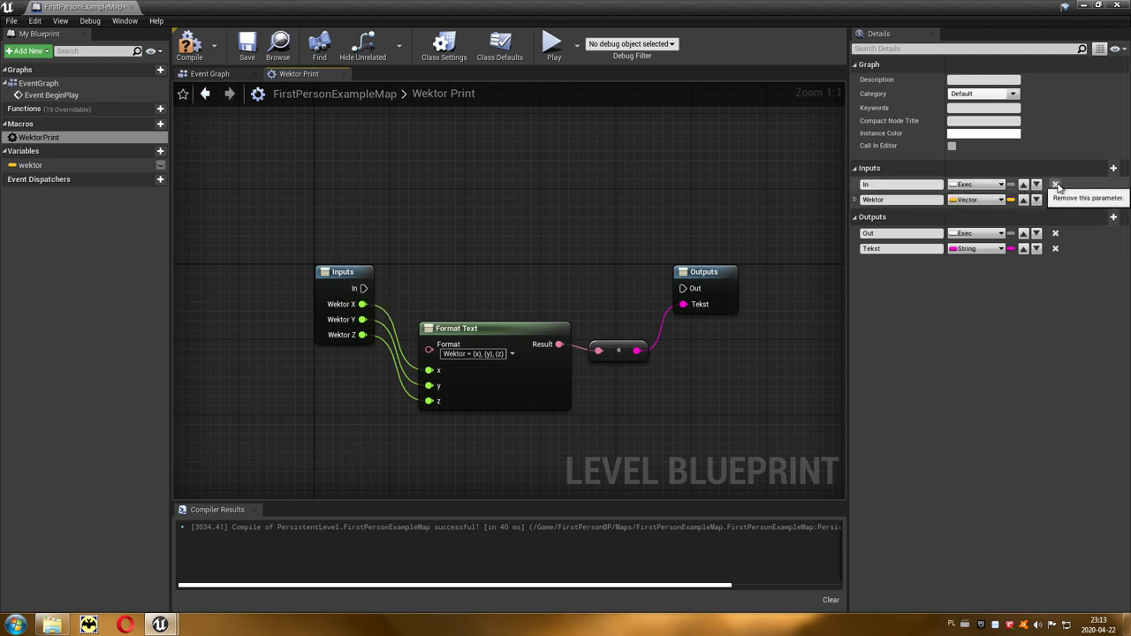
click(1056, 185)
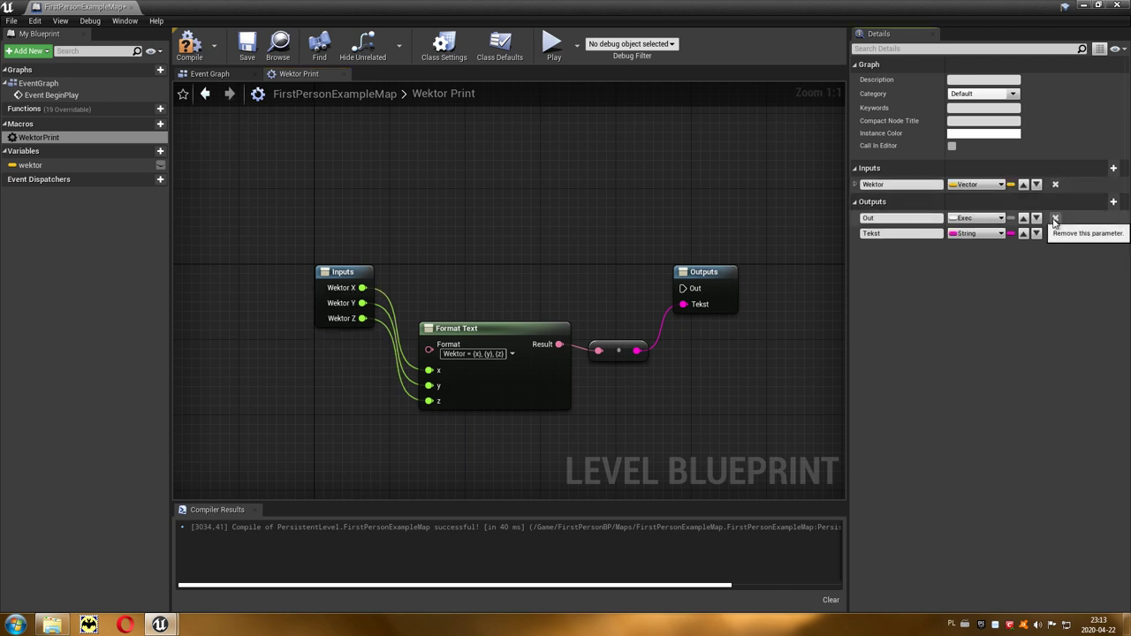
click(1054, 219)
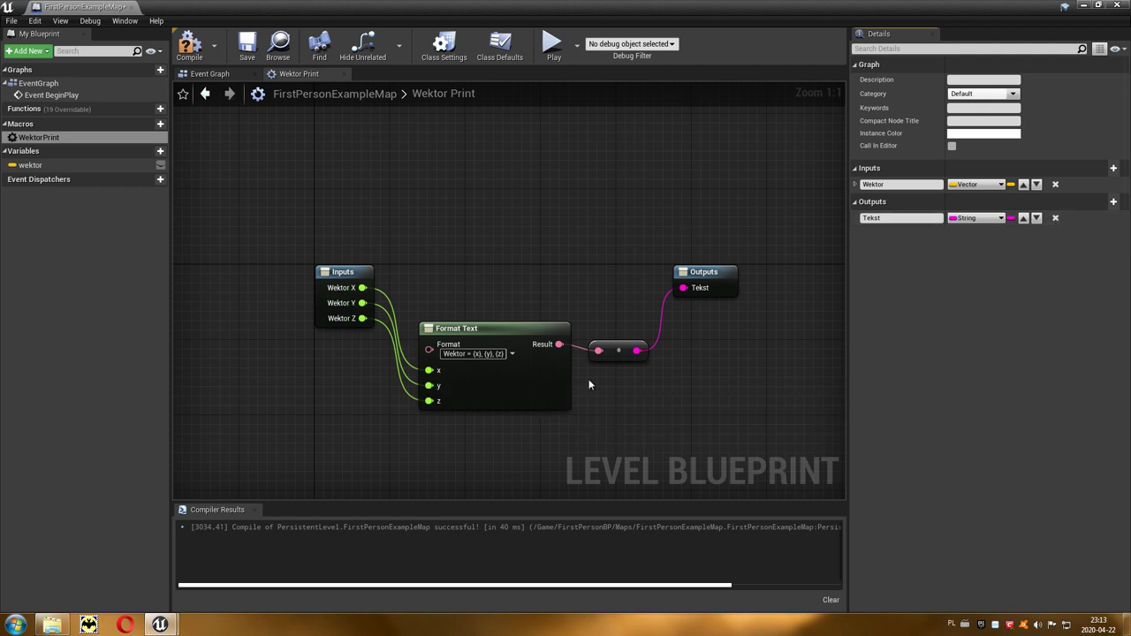
click(216, 73)
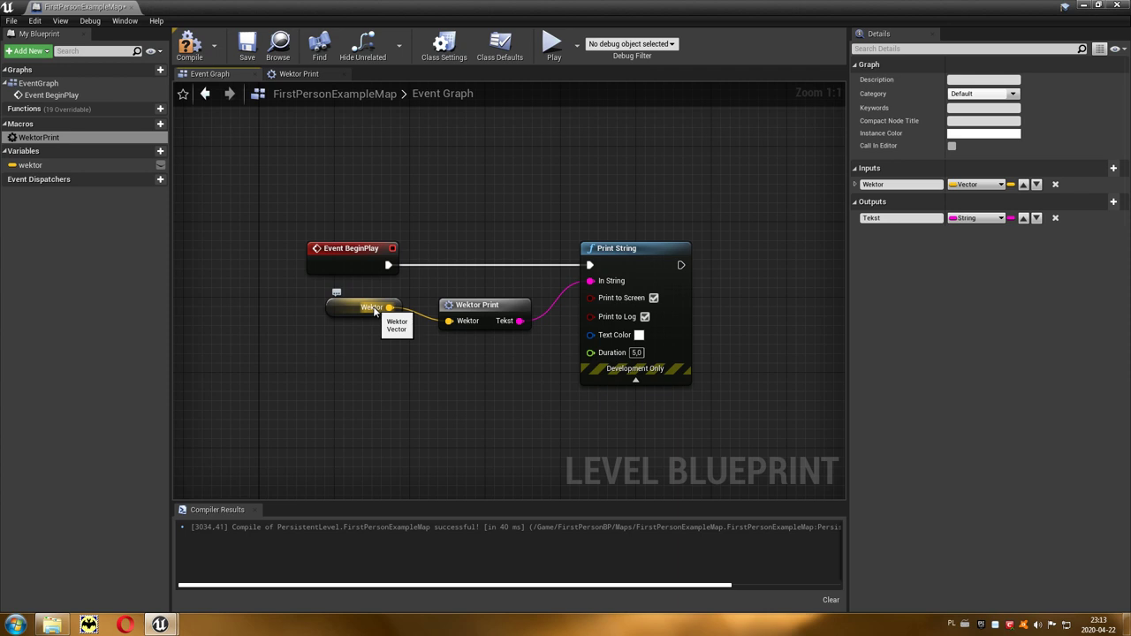
Step: Recompile, then play-test the level to see 'Wektor = 1, 2, 3' printed, and stop
click(189, 45)
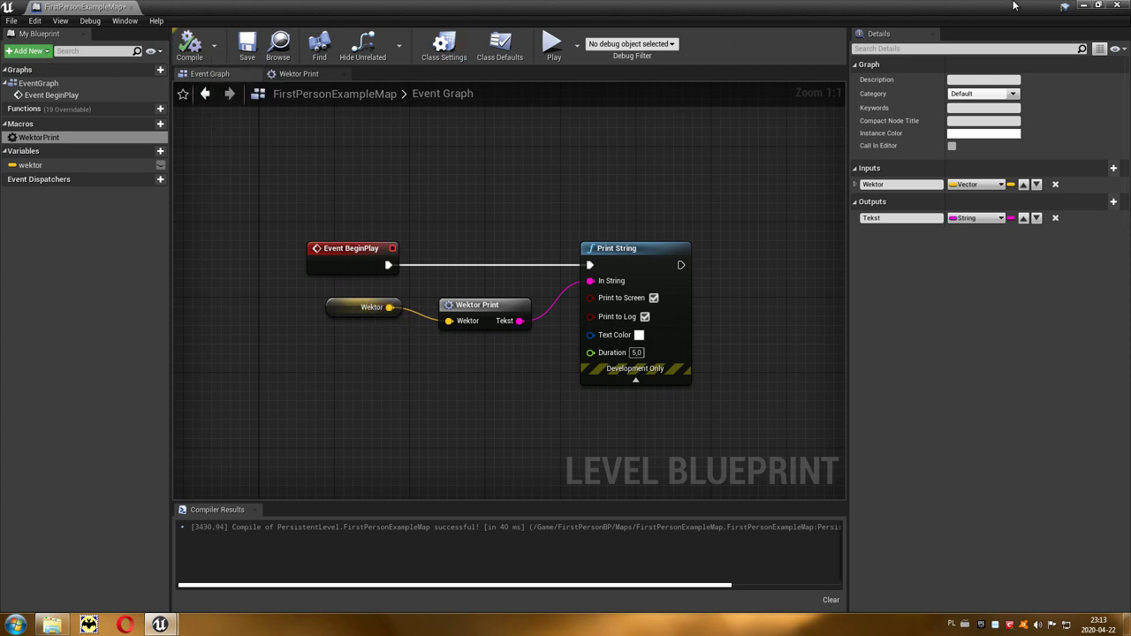
click(1081, 6)
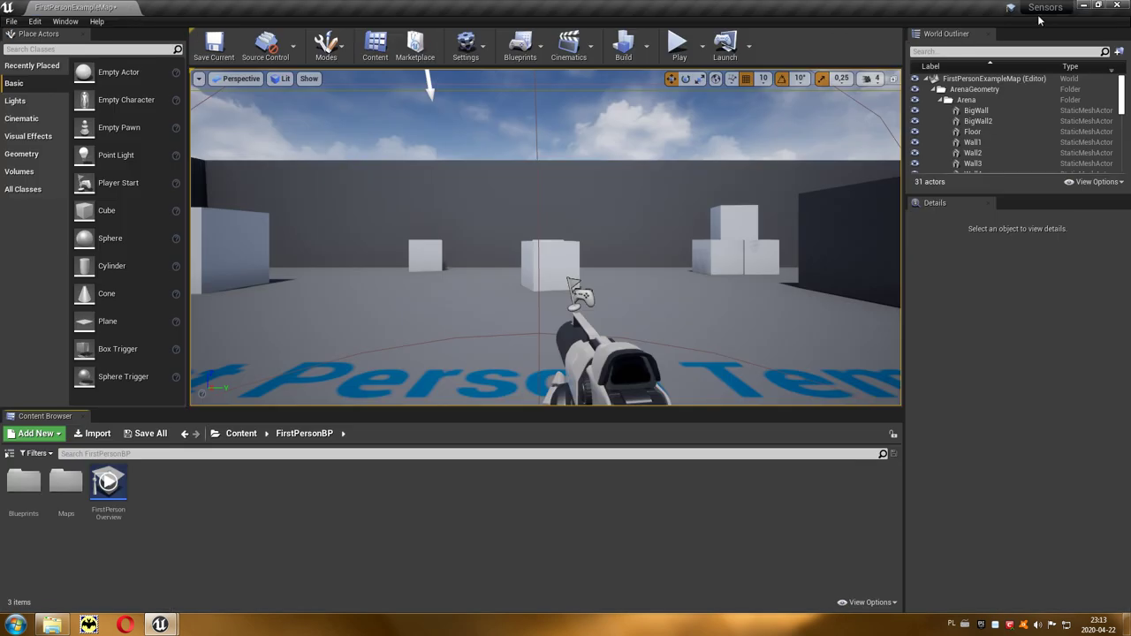
click(679, 47)
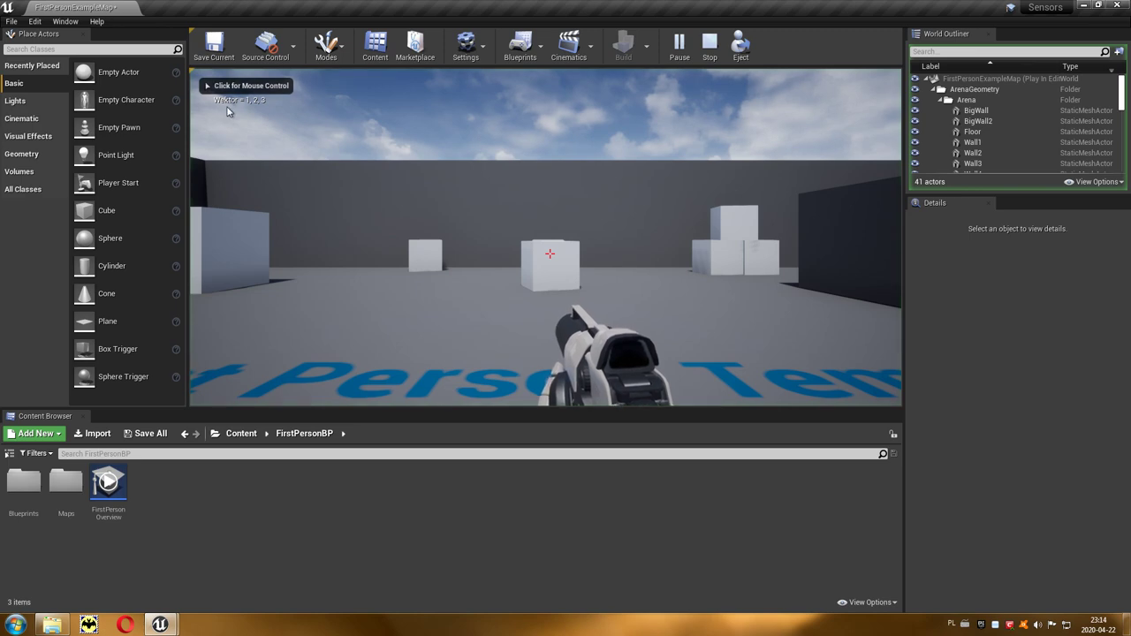
click(711, 48)
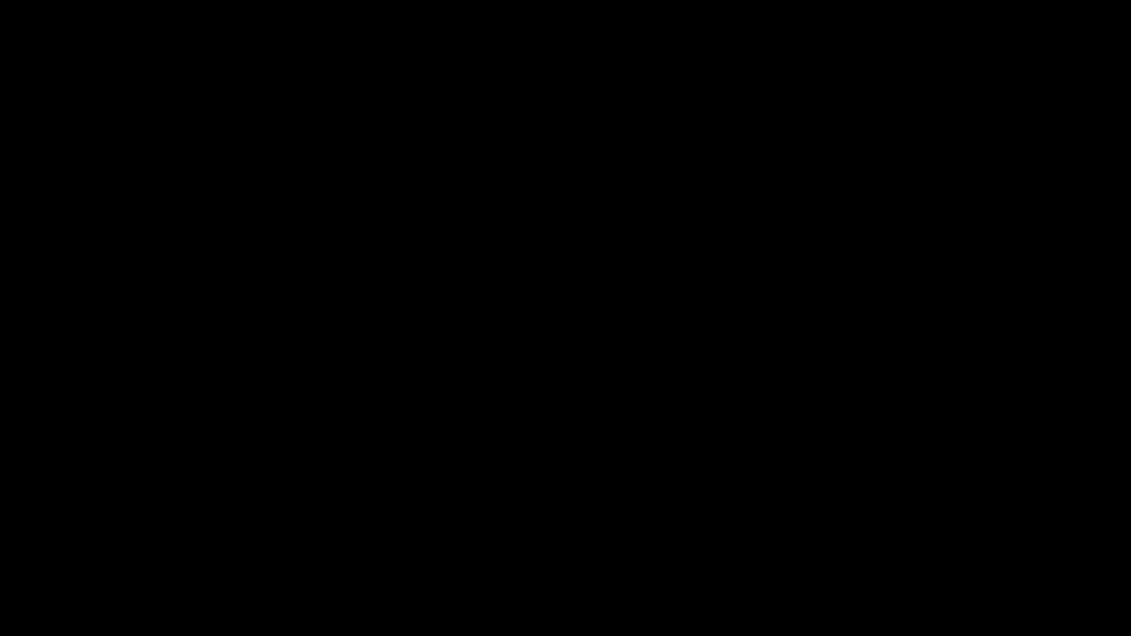